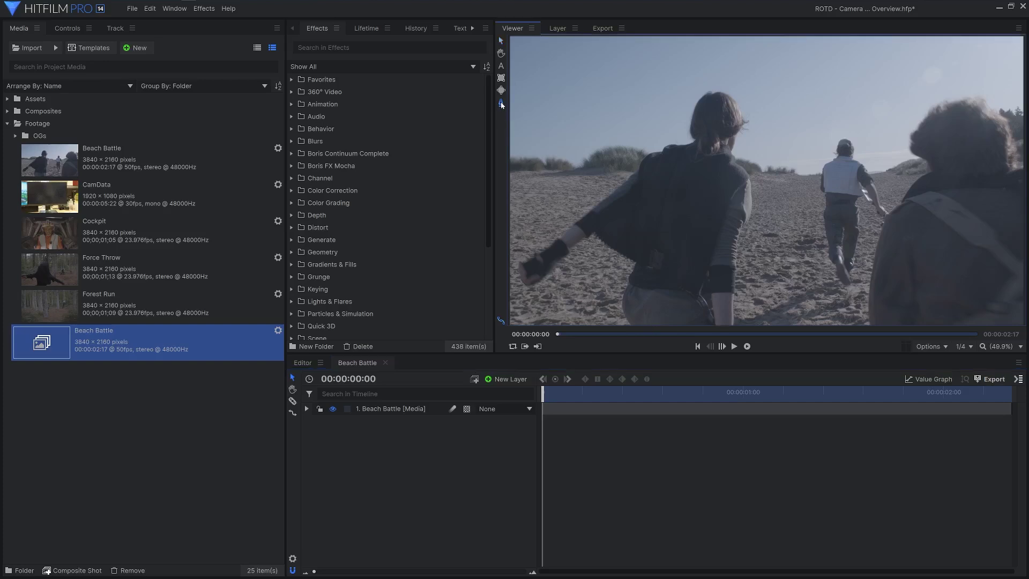
Step: Draw a freehand mask around the nearest foreground figure at the start of the Beach Battle shot and set its blend mode to None
{"action": "left_click", "coordinate": [697, 92]}
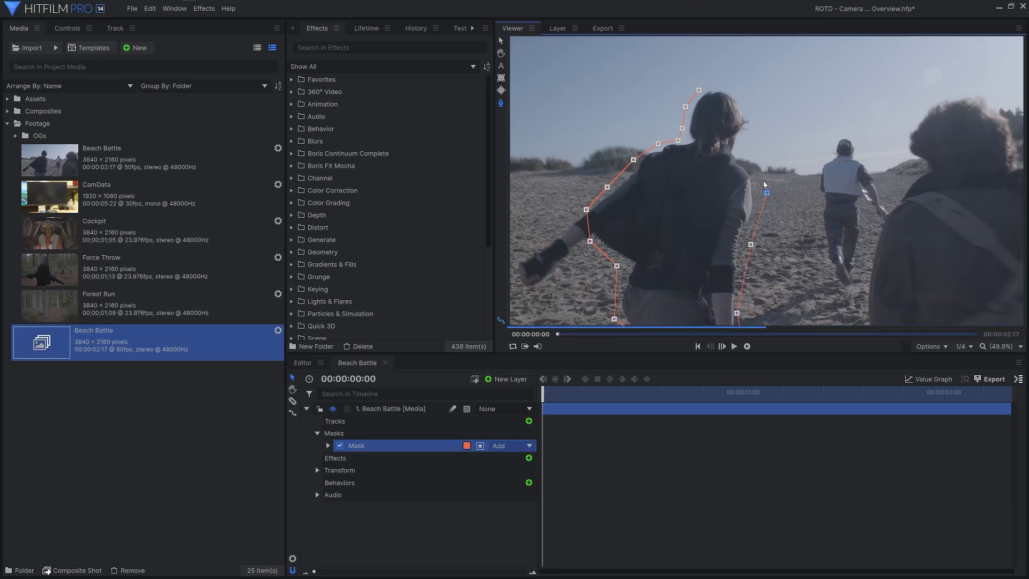
{"action": "left_click", "coordinate": [700, 87]}
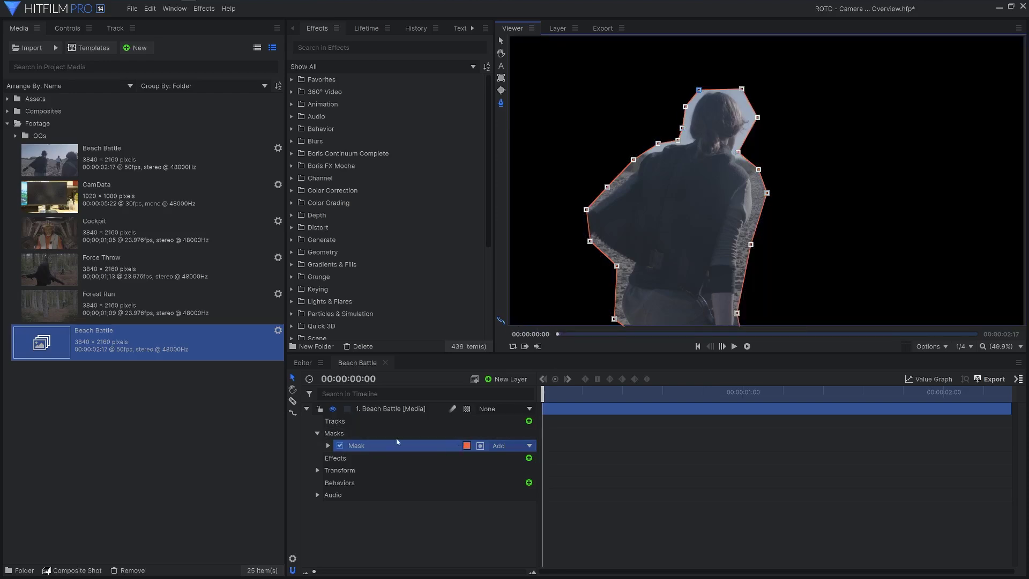
{"action": "left_click", "coordinate": [501, 446]}
{"action": "left_click", "coordinate": [512, 460]}
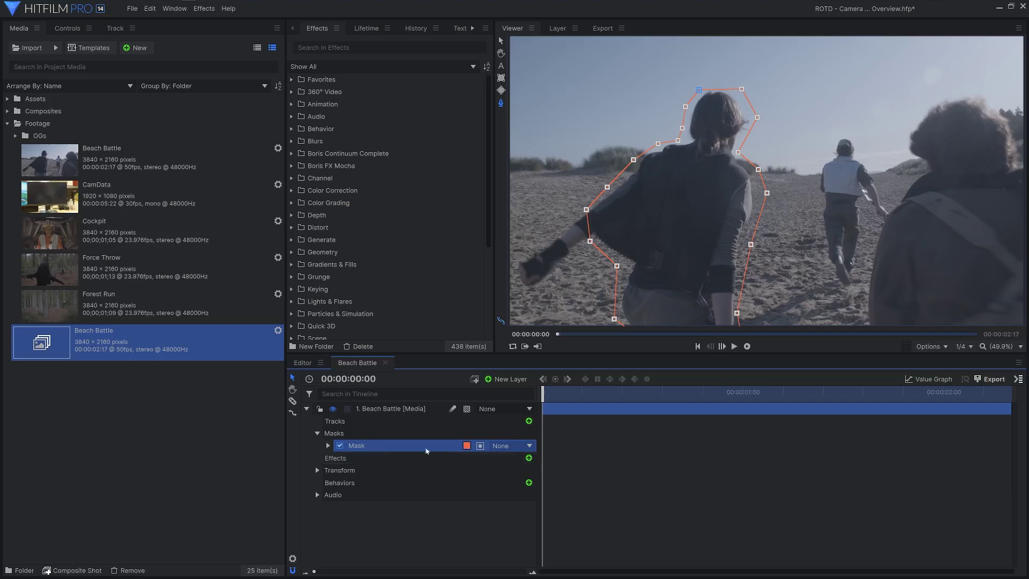
Step: Keyframe the mask's path from the first frame and reshape it to follow the foreground figure through 00:00:00:46
{"action": "left_click", "coordinate": [328, 445]}
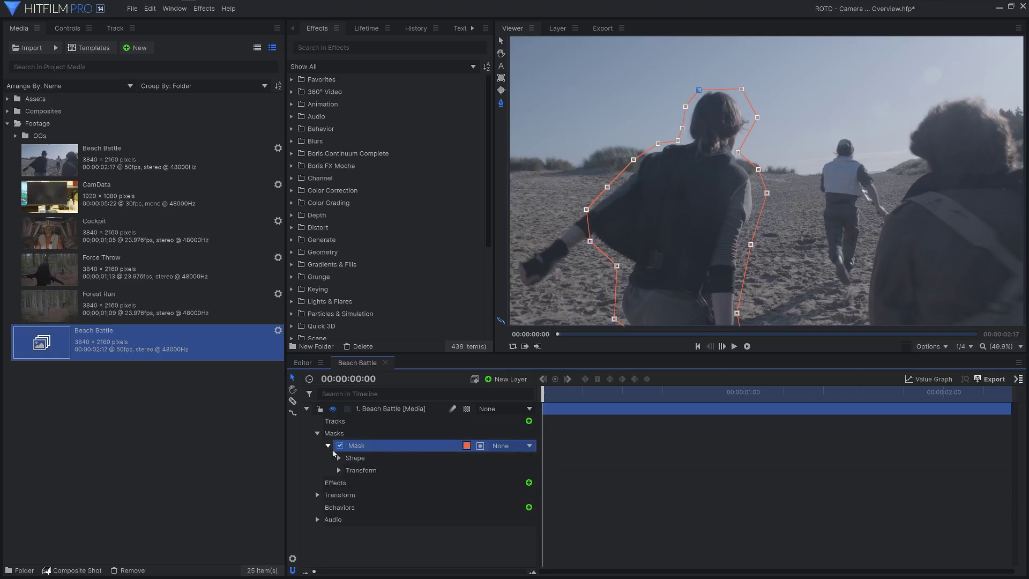
{"action": "left_click", "coordinate": [339, 471]}
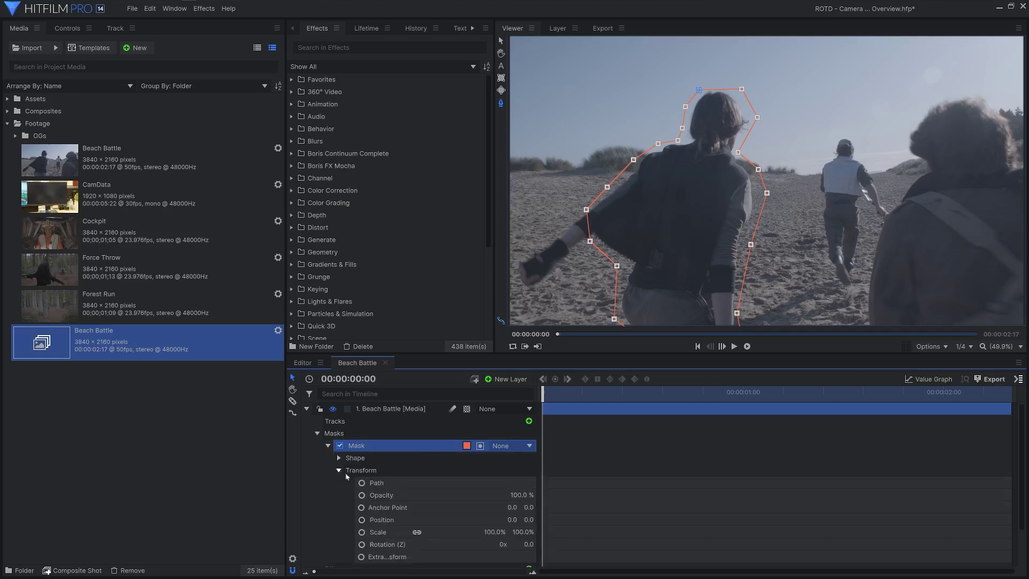
{"action": "left_click", "coordinate": [362, 483]}
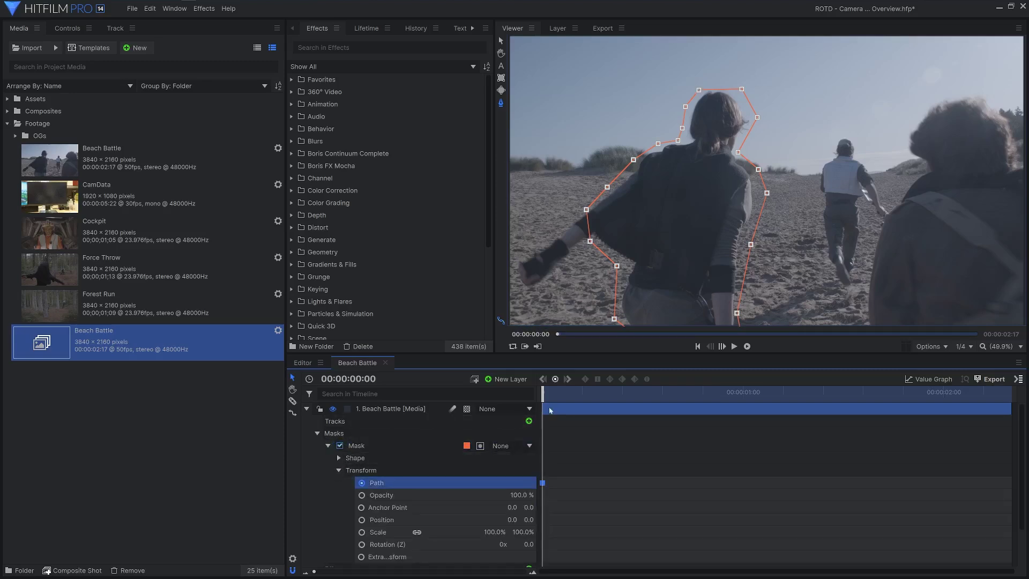
{"action": "left_click_drag", "start_coordinate": [543, 392], "coordinate": [651, 393]}
{"action": "left_click_drag", "start_coordinate": [814, 75], "coordinate": [568, 260]}
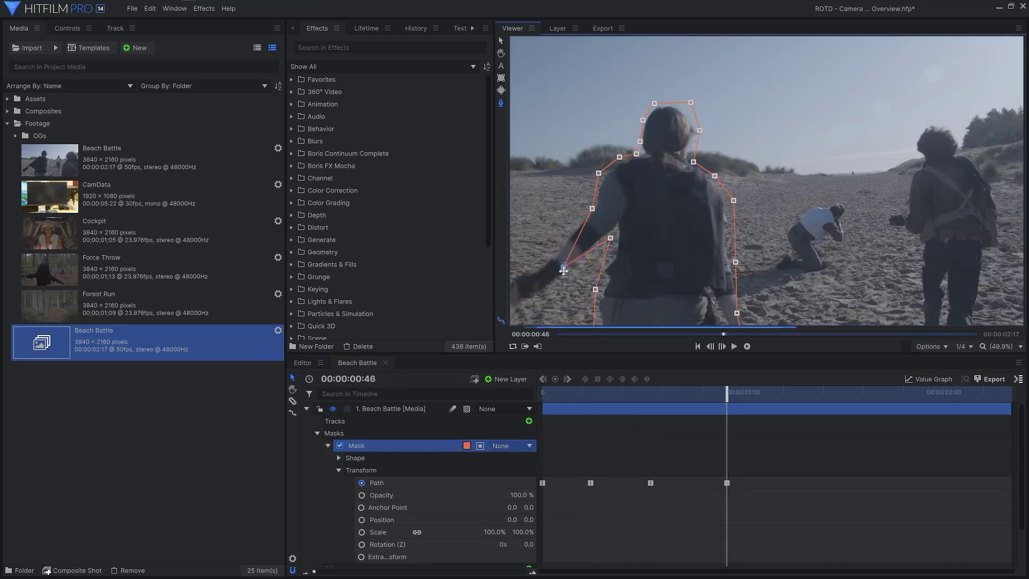
{"action": "left_click_drag", "start_coordinate": [728, 393], "coordinate": [699, 397]}
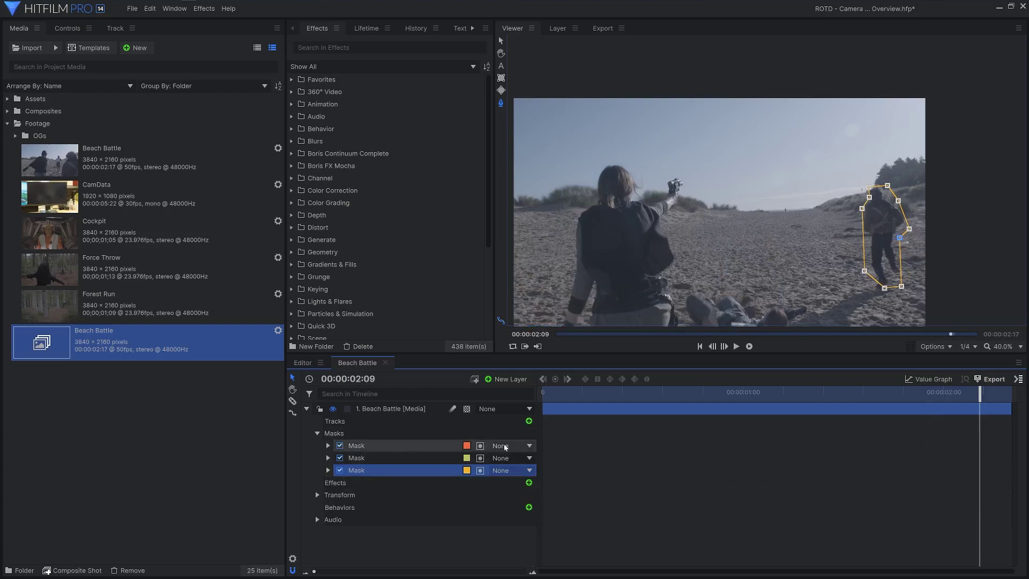
Step: Set the first mask's blend mode to Add and invert that mask
{"action": "left_click", "coordinate": [504, 447]}
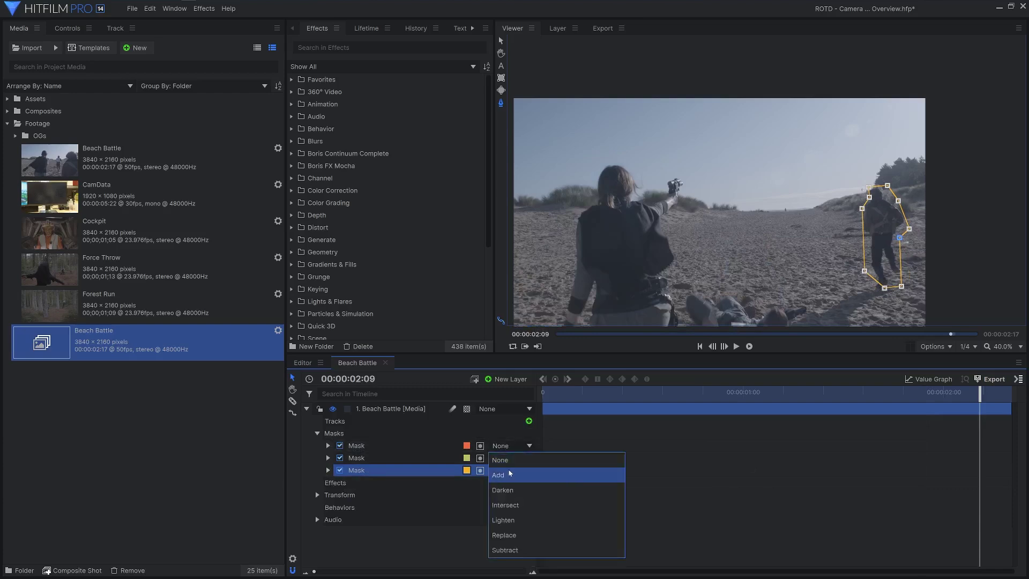
{"action": "left_click", "coordinate": [510, 474]}
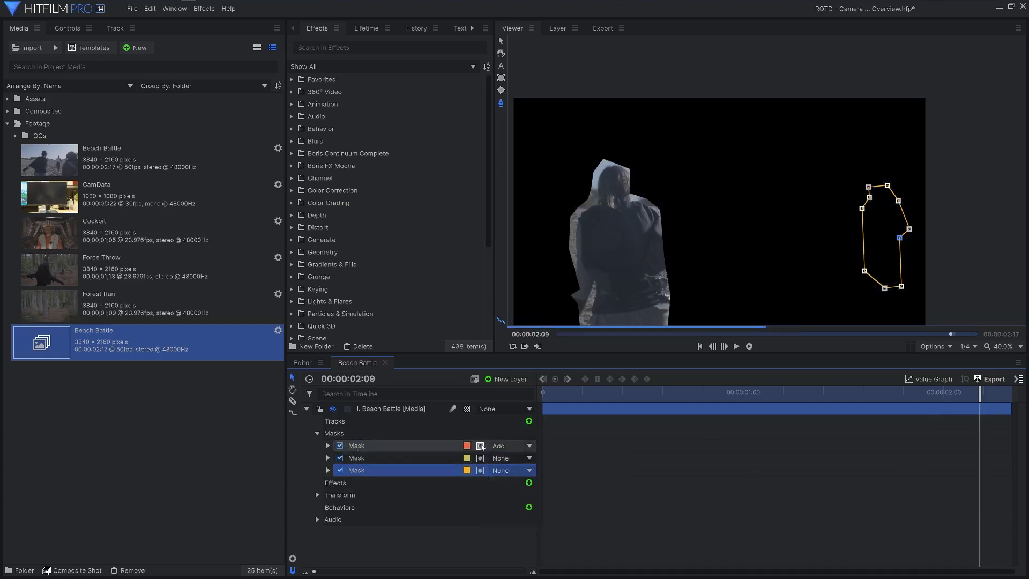
{"action": "left_click", "coordinate": [480, 446]}
Step: Set the second and third masks to Subtract and check the masked shot back to the first frame
{"action": "left_click", "coordinate": [504, 471]}
{"action": "left_click", "coordinate": [501, 472]}
{"action": "left_click", "coordinate": [500, 471]}
{"action": "left_click", "coordinate": [514, 457]}
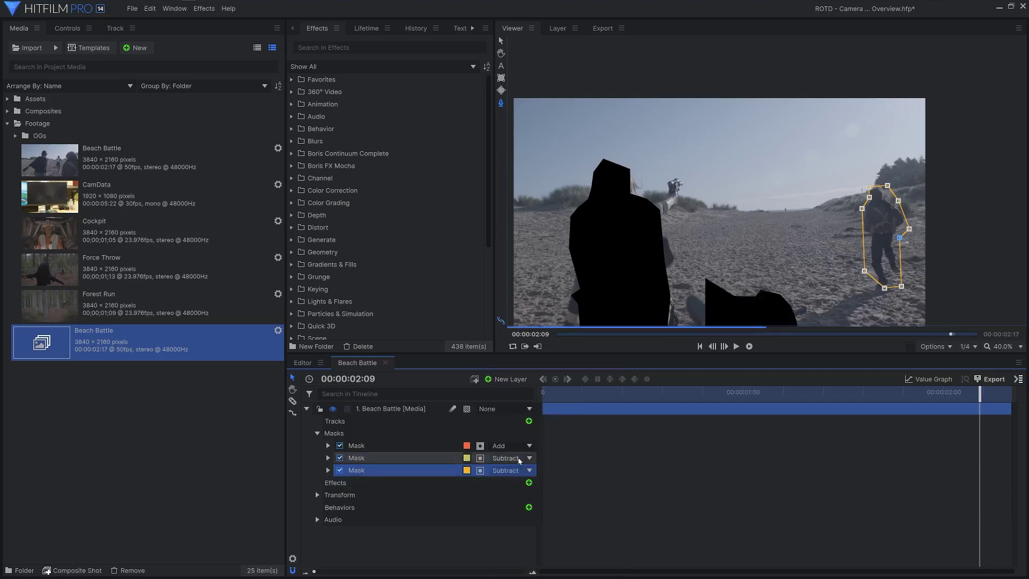
{"action": "left_click", "coordinate": [307, 408]}
{"action": "left_click_drag", "start_coordinate": [980, 392], "coordinate": [416, 475]}
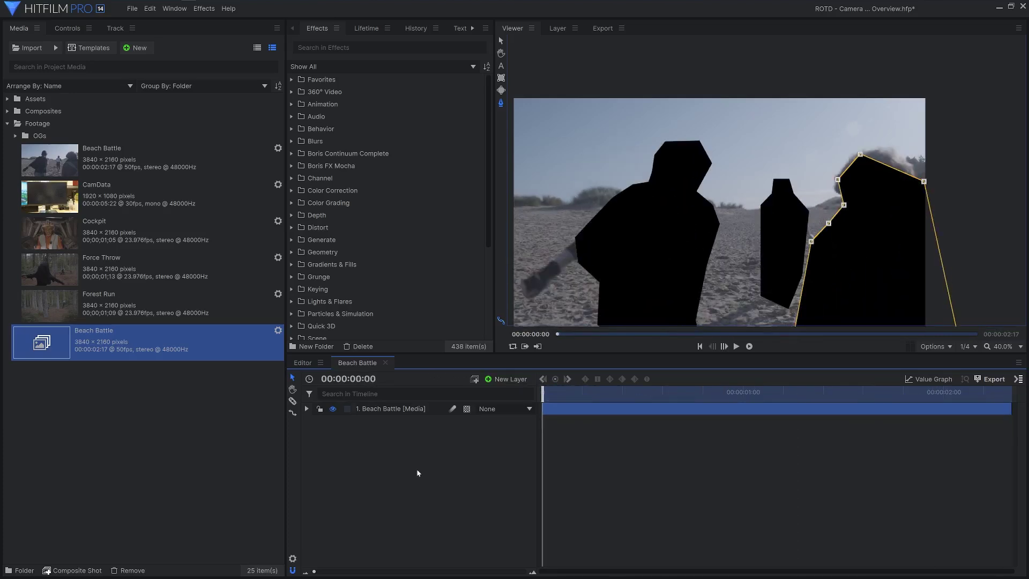
Step: Apply The Foundry's Camera Tracker effect to the Beach Battle layer
{"action": "left_click", "coordinate": [416, 476]}
{"action": "scroll", "coordinate": [347, 234], "scroll_direction": "down", "scroll_amount": 3}
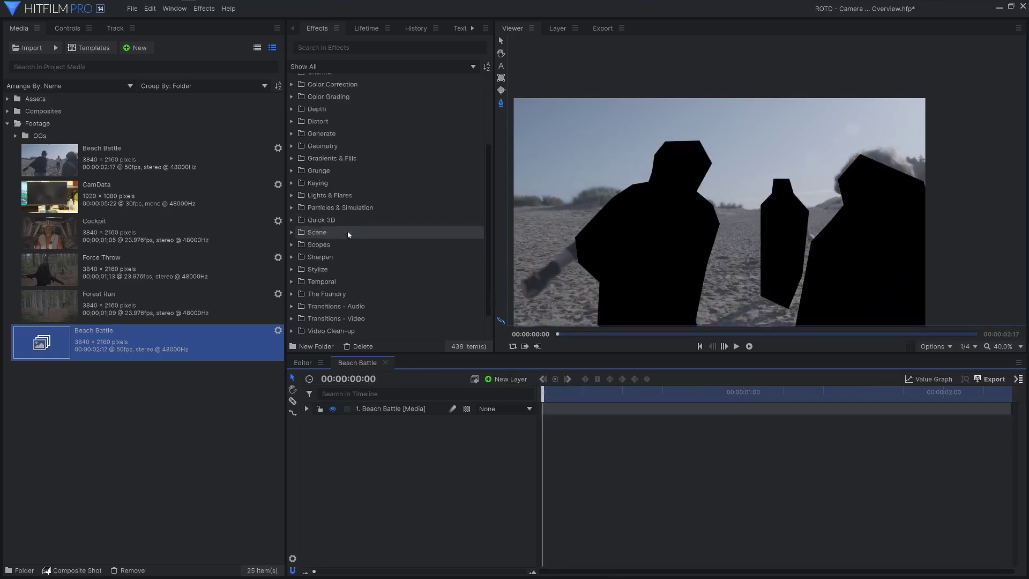
{"action": "scroll", "coordinate": [347, 235], "scroll_direction": "down", "scroll_amount": 1}
{"action": "left_click", "coordinate": [292, 260]}
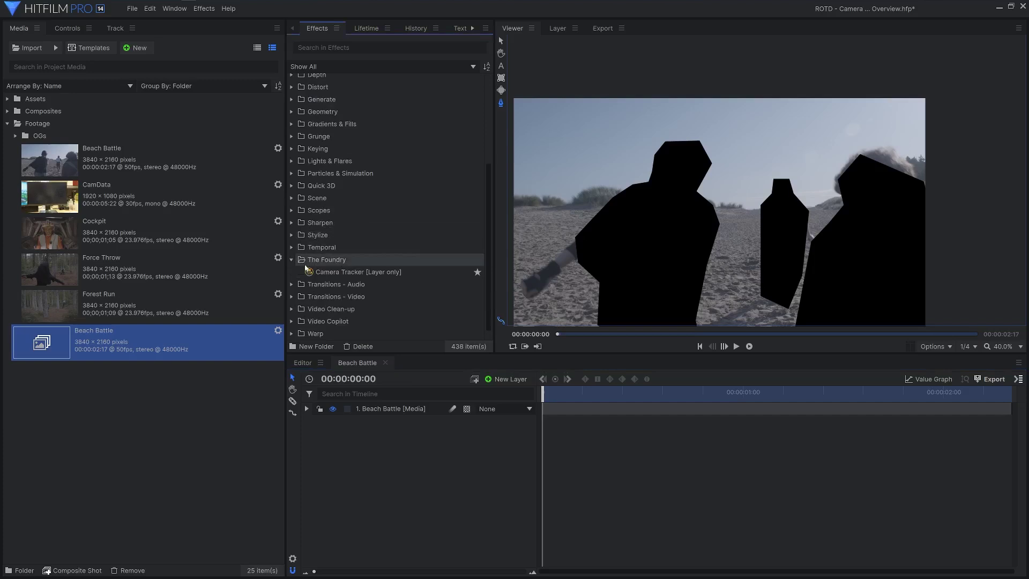
{"action": "left_click", "coordinate": [339, 272]}
{"action": "left_click_drag", "start_coordinate": [369, 413], "coordinate": [368, 410]}
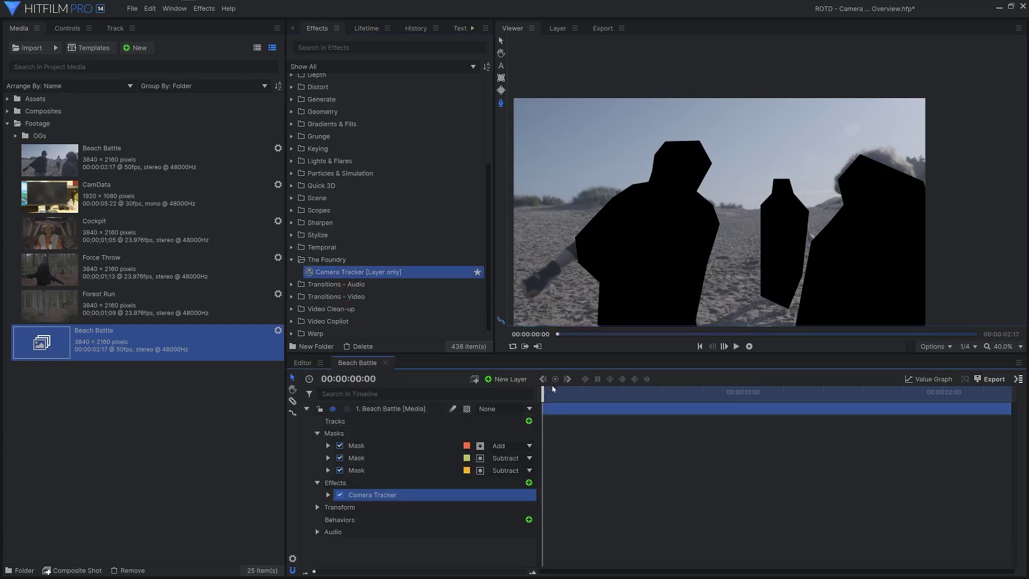
Step: Track the shot's features with the Camera Tracker effect and scrub through the clip to review the tracks
{"action": "left_click", "coordinate": [65, 29]}
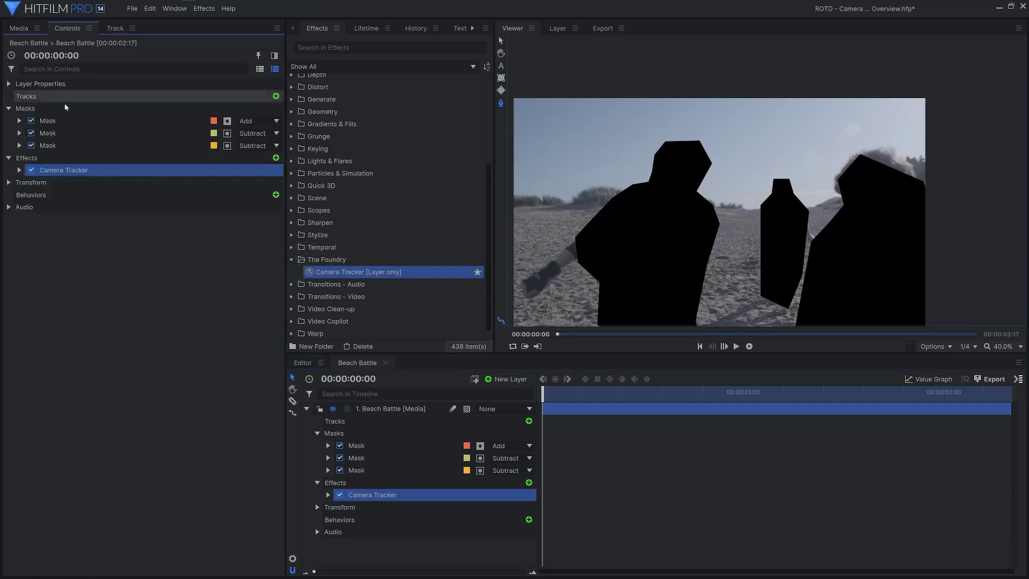
{"action": "left_click", "coordinate": [19, 170]}
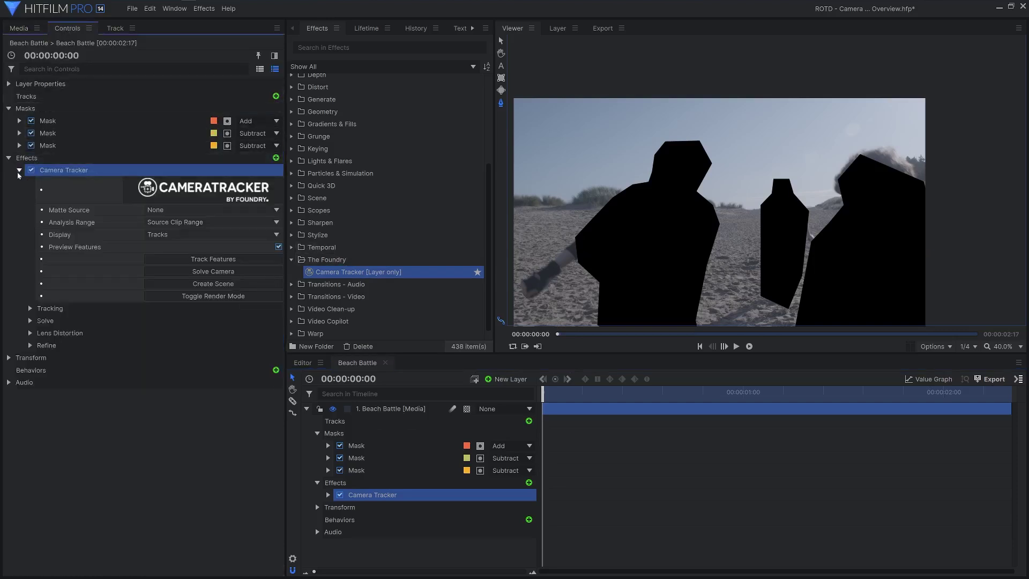
{"action": "left_click", "coordinate": [183, 260]}
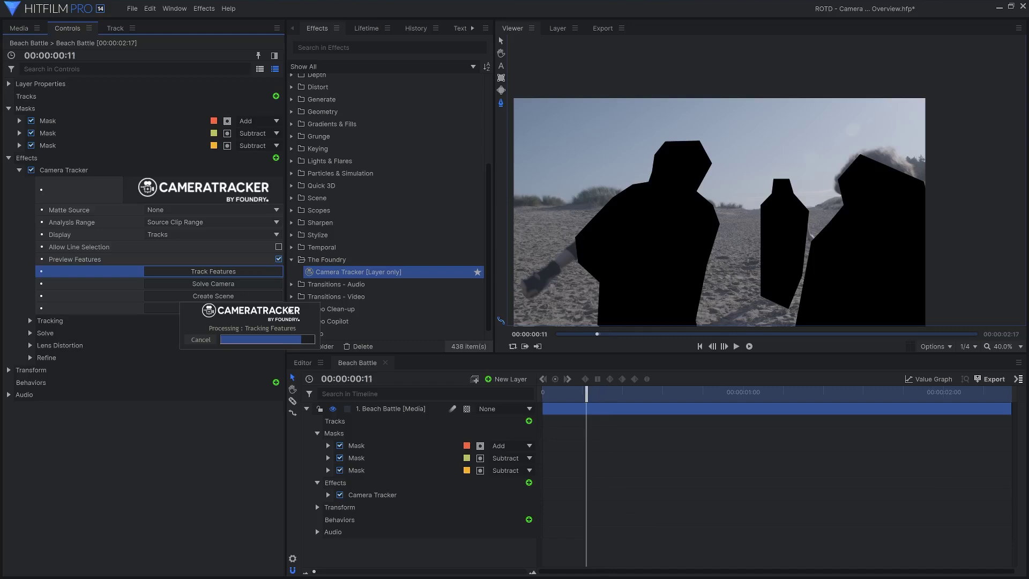
{"action": "left_click_drag", "start_coordinate": [555, 392], "coordinate": [676, 410]}
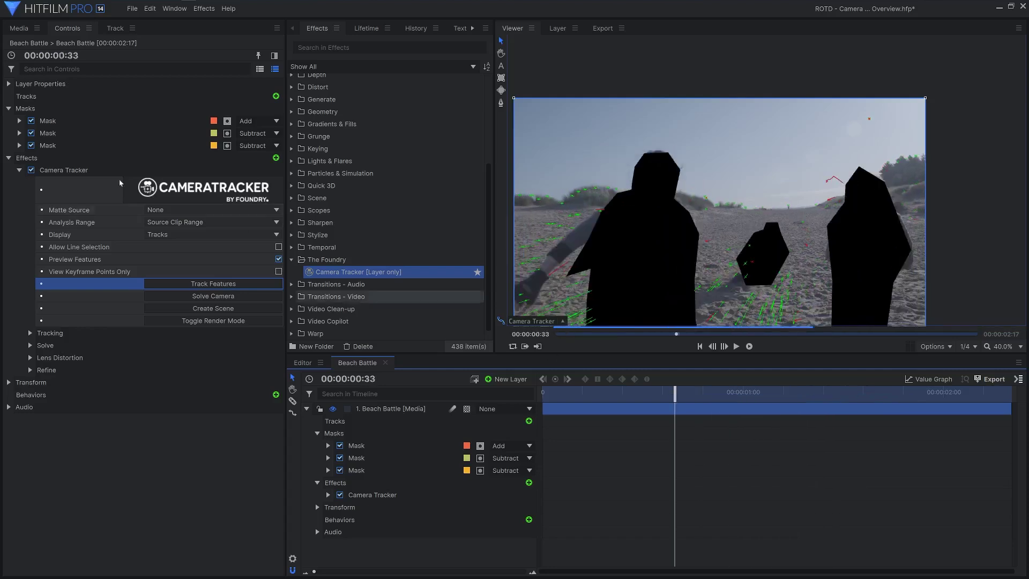
{"action": "left_click", "coordinate": [90, 170]}
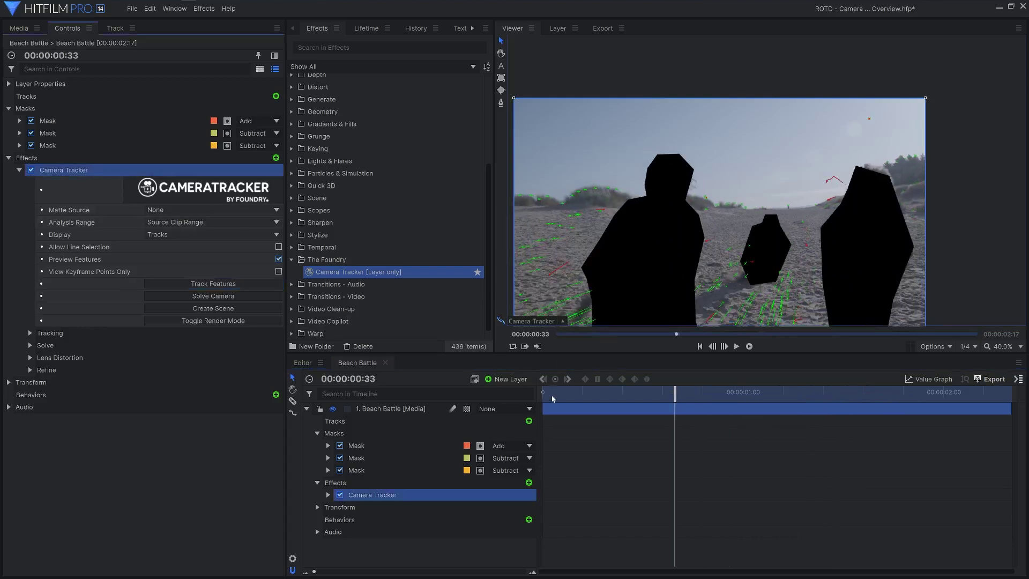
{"action": "left_click_drag", "start_coordinate": [670, 396], "coordinate": [514, 389]}
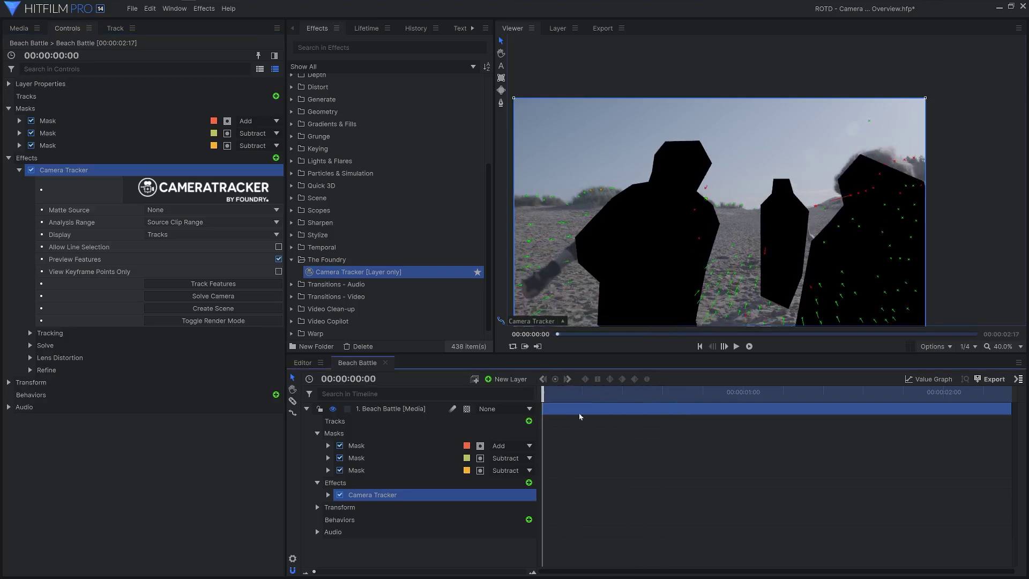
Step: Solve the camera and create the scene from the tracked Beach Battle shot
{"action": "left_click", "coordinate": [226, 298]}
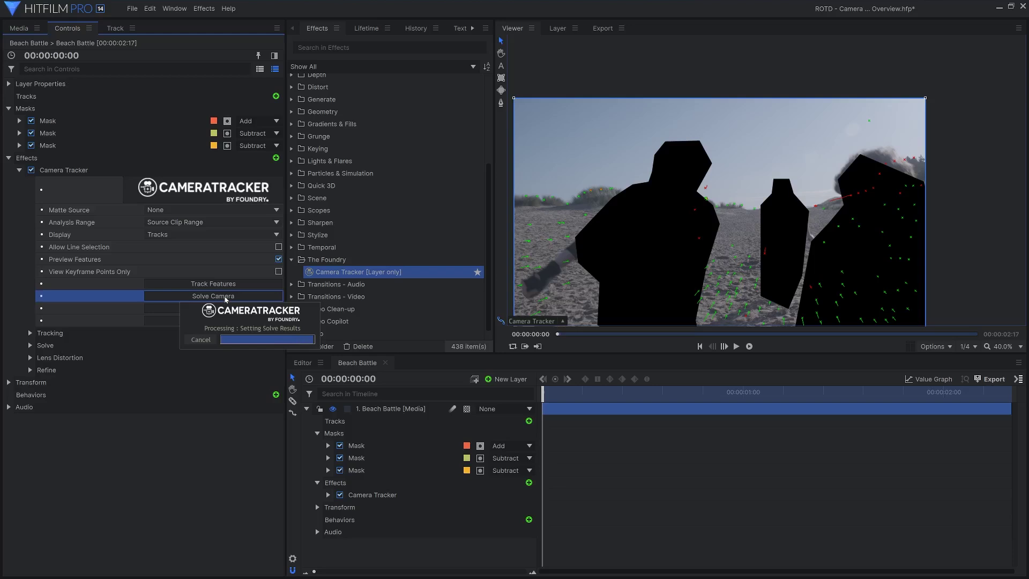
{"action": "left_click", "coordinate": [220, 308]}
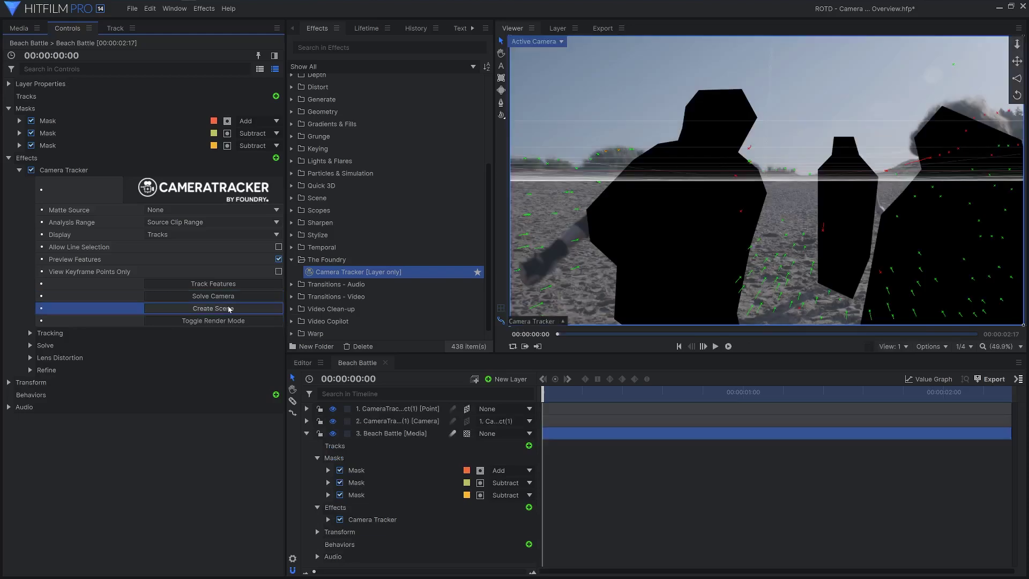
{"action": "left_click_drag", "start_coordinate": [546, 397], "coordinate": [562, 445]}
Step: Set the ground plane to the selected sand track points at 00:00:02:16 and return to the first frame
{"action": "left_click_drag", "start_coordinate": [683, 460], "coordinate": [1026, 466]}
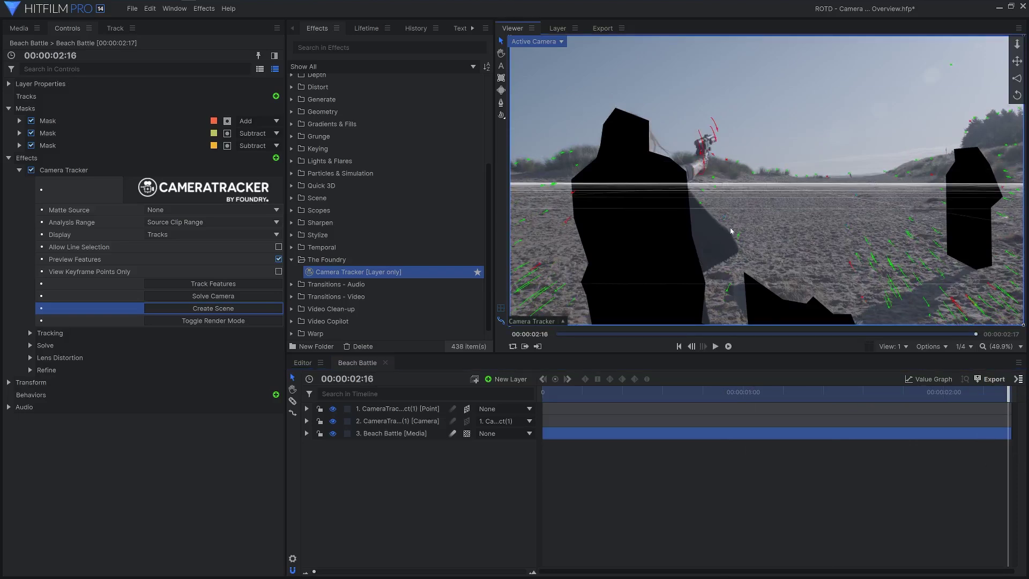
{"action": "left_click", "coordinate": [563, 322]}
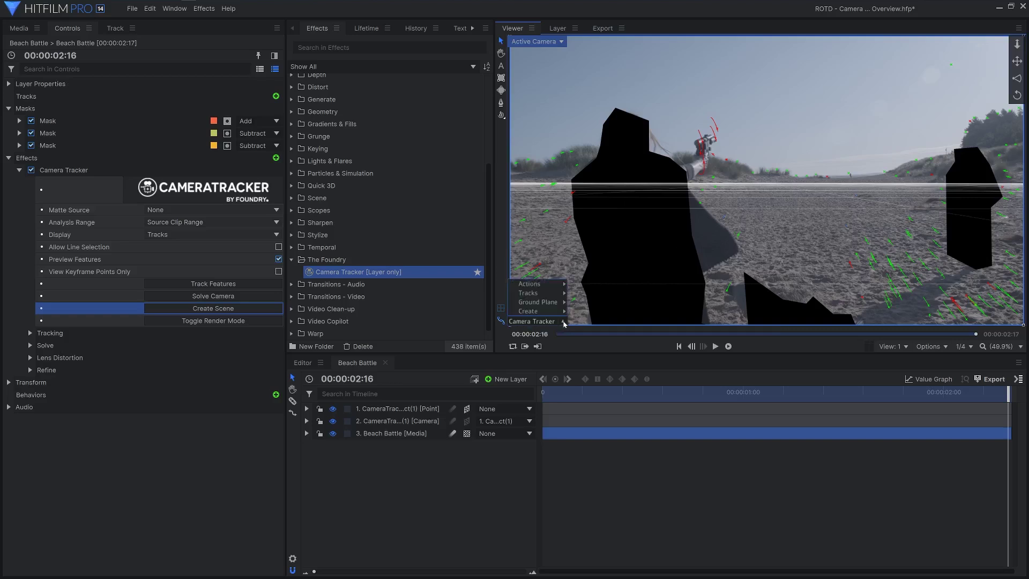
{"action": "mouse_move", "coordinate": [559, 304]}
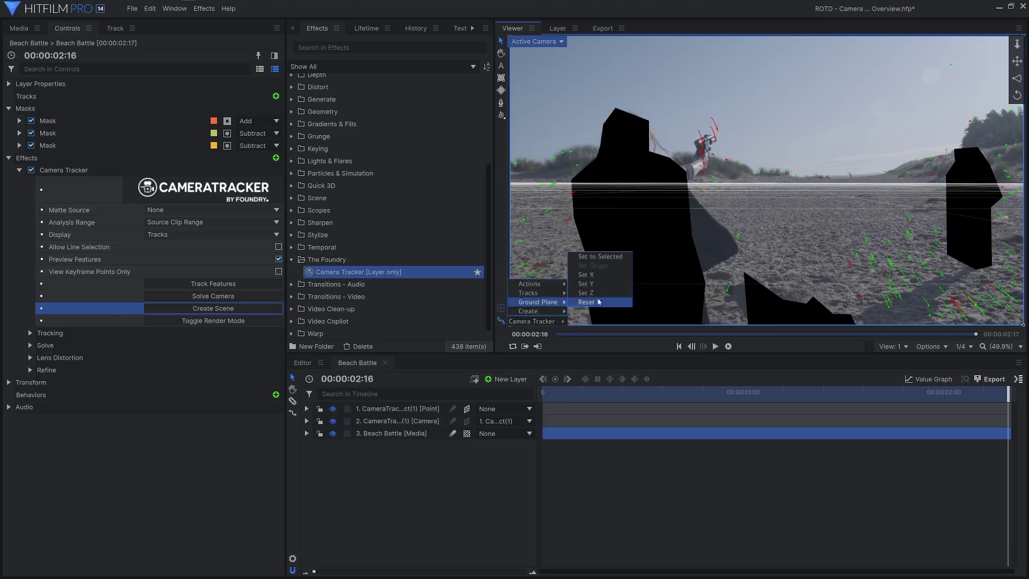
{"action": "left_click", "coordinate": [607, 256]}
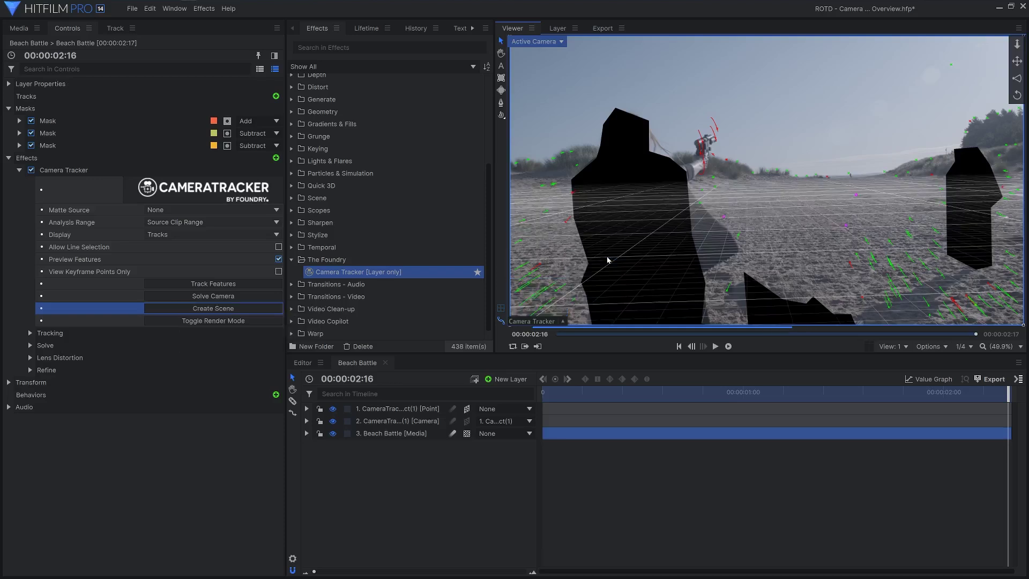
{"action": "left_click_drag", "start_coordinate": [1004, 394], "coordinate": [593, 396]}
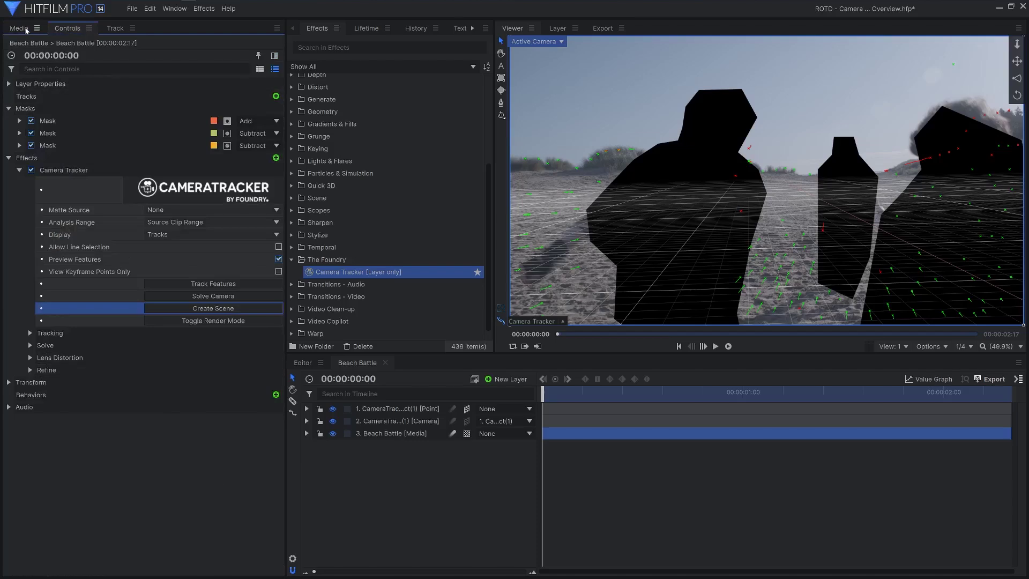
Step: Load the AT-ST object file from the Models folder as a 3D model import
{"action": "left_click", "coordinate": [20, 28]}
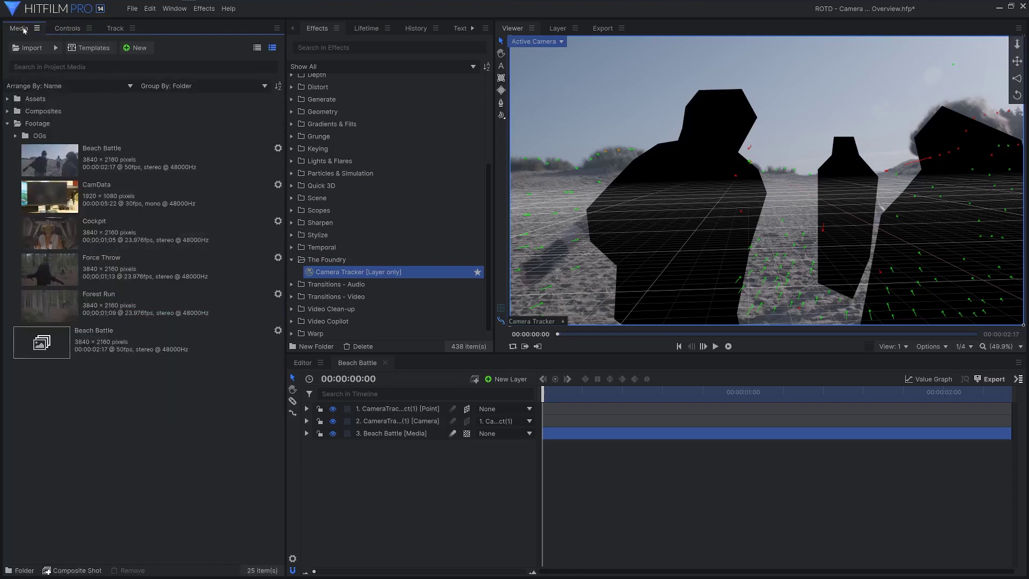
{"action": "left_click", "coordinate": [54, 48]}
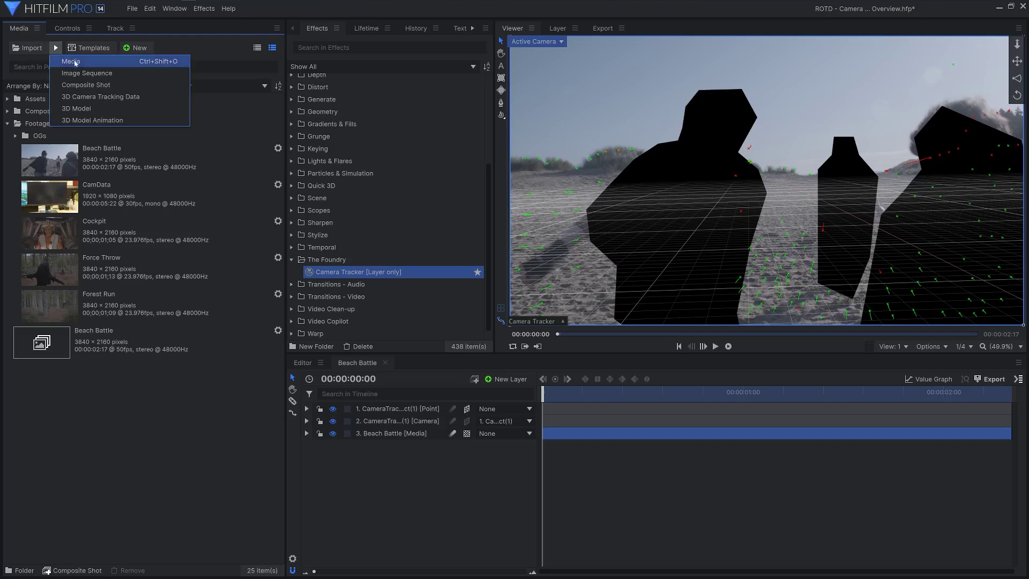
{"action": "left_click", "coordinate": [120, 108]}
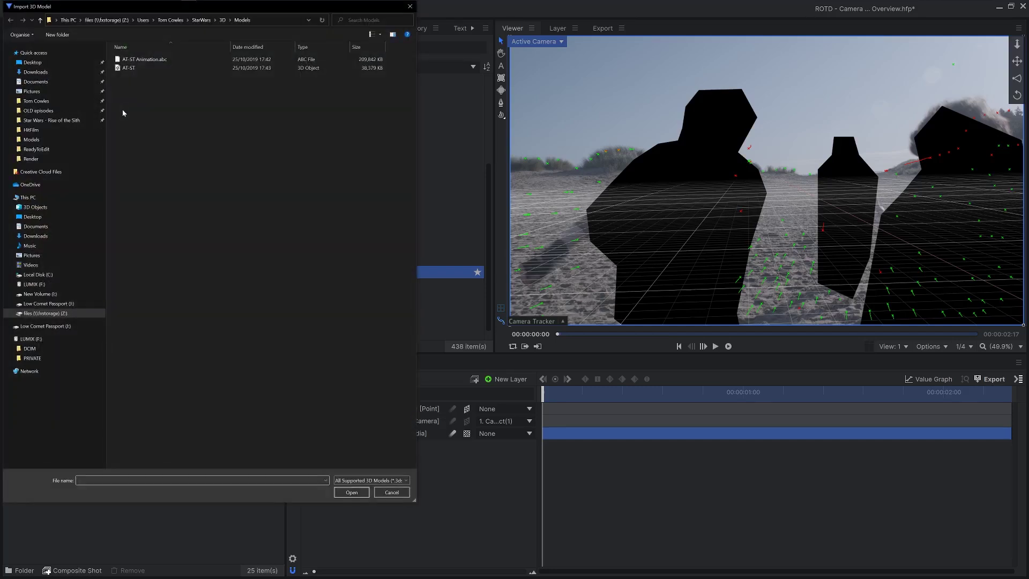
{"action": "left_click", "coordinate": [198, 68]}
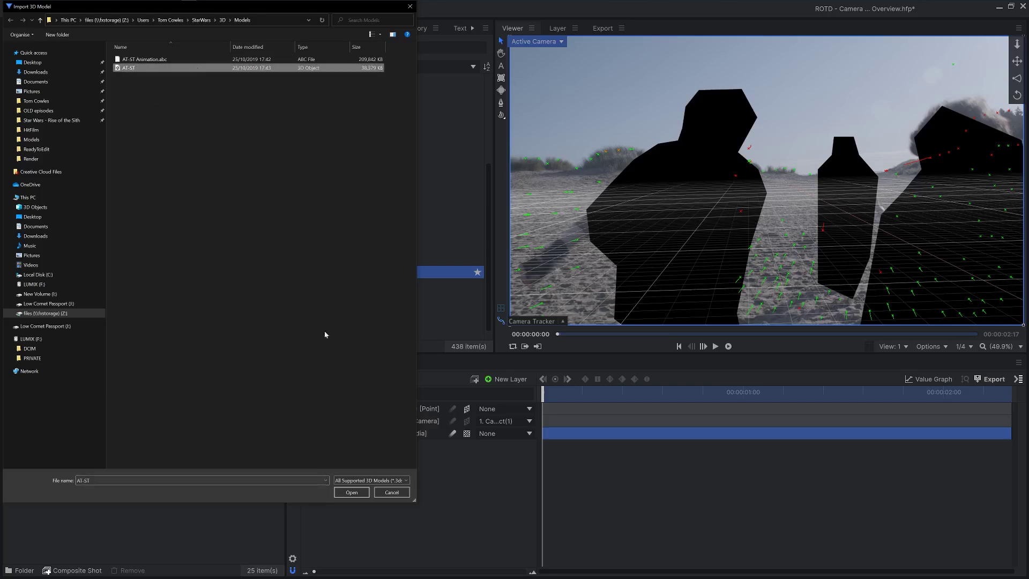
{"action": "left_click", "coordinate": [352, 494]}
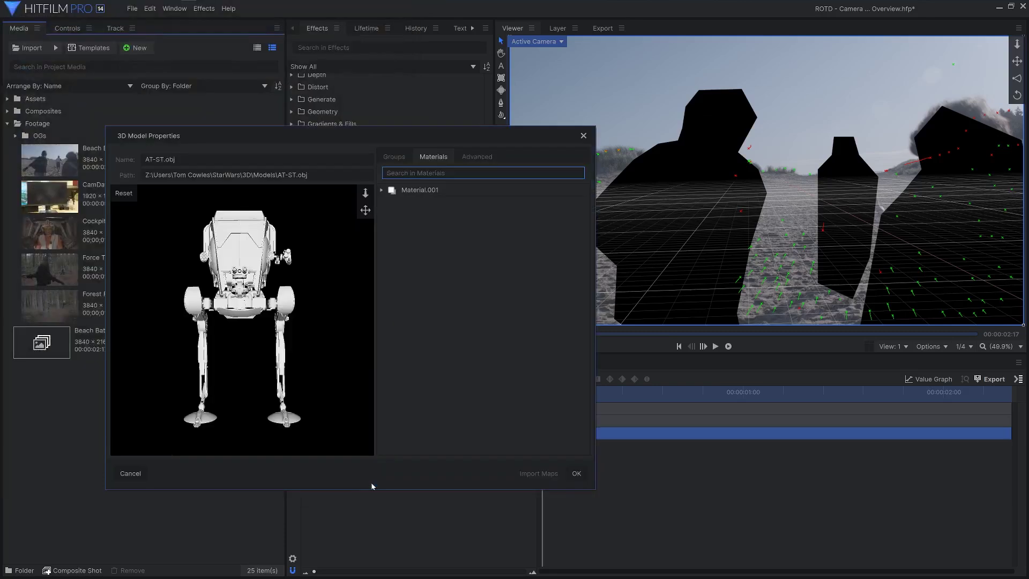
Step: Assign the AT-ST diffuse, specular and normal image maps to the model's Material.001
{"action": "left_click", "coordinate": [381, 190]}
{"action": "left_click", "coordinate": [566, 202]}
{"action": "double_click", "coordinate": [311, 133]}
{"action": "left_click", "coordinate": [566, 214]}
{"action": "double_click", "coordinate": [311, 152]}
{"action": "left_click", "coordinate": [565, 227]}
{"action": "double_click", "coordinate": [311, 143]}
Step: Set Material.001 to Cook-Torrance with 5% specular reflectance, 11% diffuse reflectivity, 35% specular reflectivity and 35% refraction amount, and finish the import
{"action": "left_click_drag", "start_coordinate": [462, 387], "coordinate": [478, 387]}
{"action": "left_click_drag", "start_coordinate": [462, 350], "coordinate": [475, 350]}
{"action": "left_click", "coordinate": [486, 315]}
{"action": "left_click", "coordinate": [486, 341]}
{"action": "left_click_drag", "start_coordinate": [478, 412], "coordinate": [488, 412]}
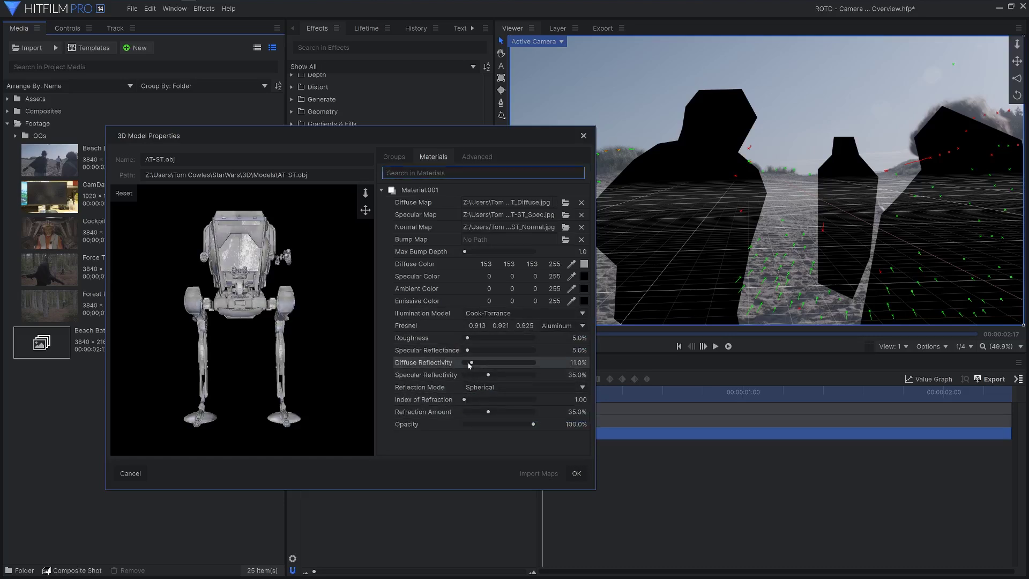
{"action": "left_click", "coordinate": [577, 473]}
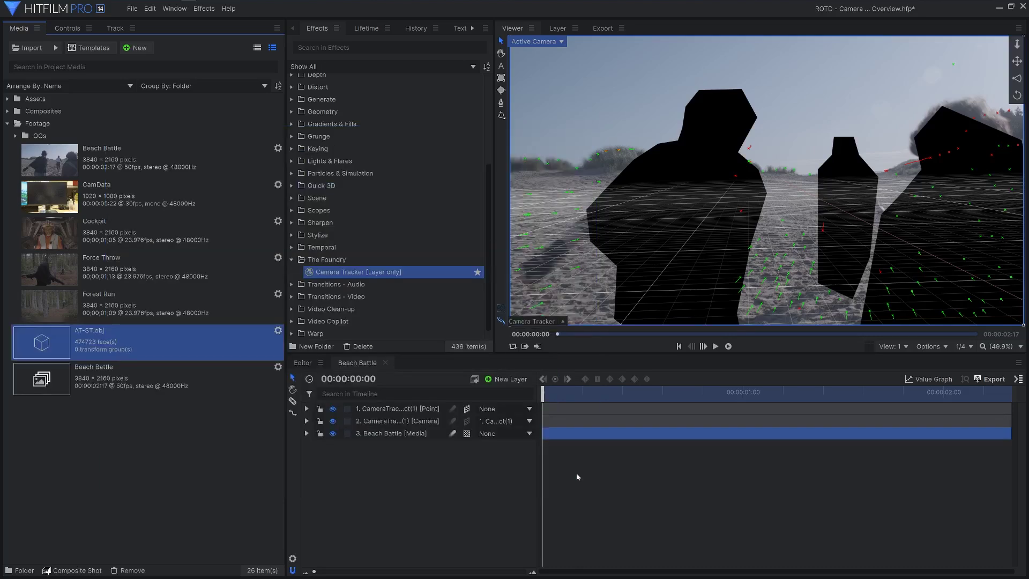
Step: Add the AT-ST model as the top layer of the Beach Battle composite and import AT-ST Animation.abc as a 3D model animation
{"action": "left_click_drag", "start_coordinate": [148, 350], "coordinate": [383, 411]}
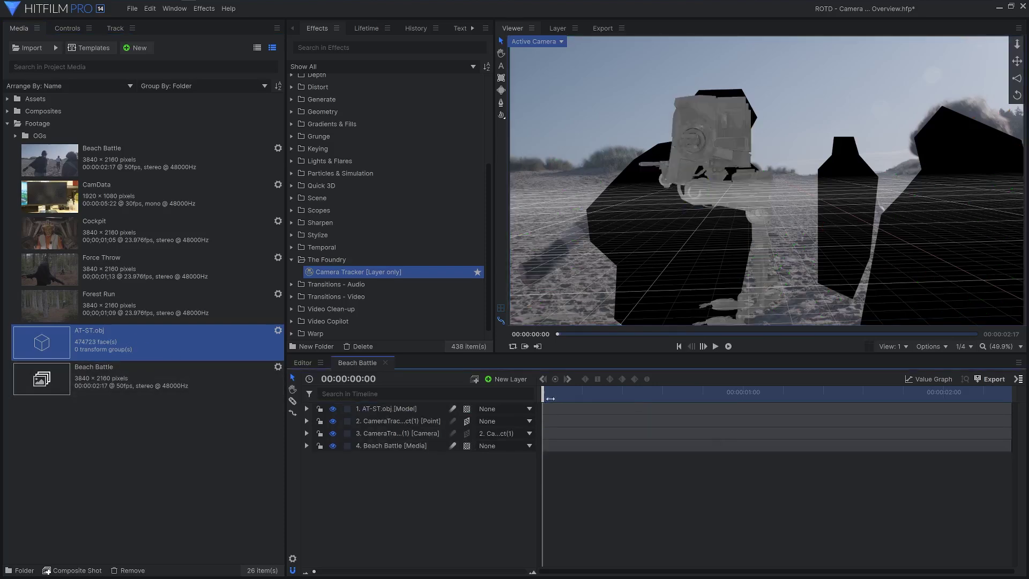
{"action": "mouse_move", "coordinate": [550, 397]}
{"action": "left_mouse_down"}
{"action": "mouse_move", "coordinate": [952, 394]}
{"action": "mouse_move", "coordinate": [712, 383]}
{"action": "mouse_move", "coordinate": [543, 396]}
{"action": "left_mouse_up"}
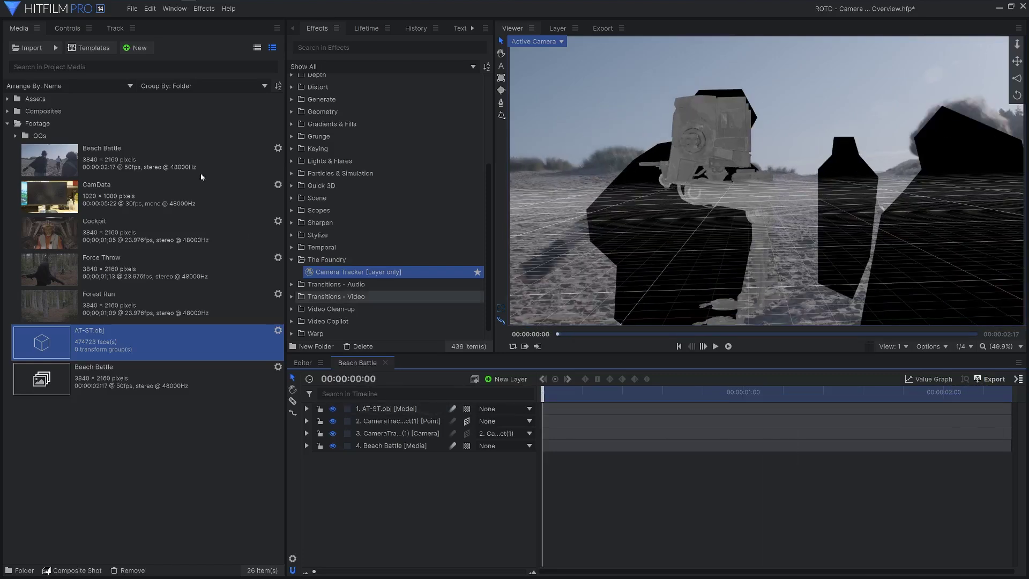
{"action": "left_click", "coordinate": [55, 47]}
{"action": "left_click", "coordinate": [112, 122]}
{"action": "left_click", "coordinate": [166, 59]}
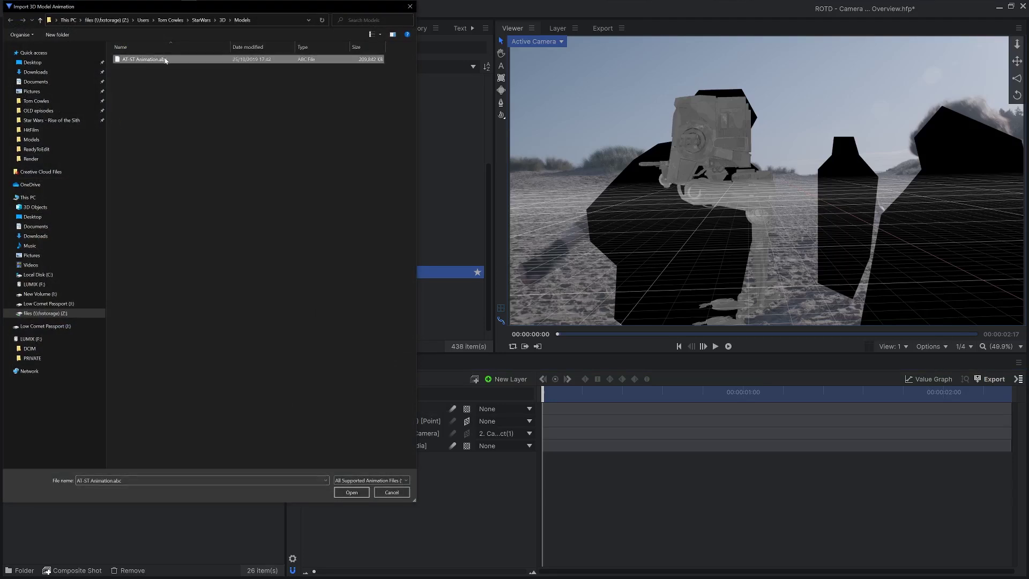
{"action": "double_click", "coordinate": [166, 59]}
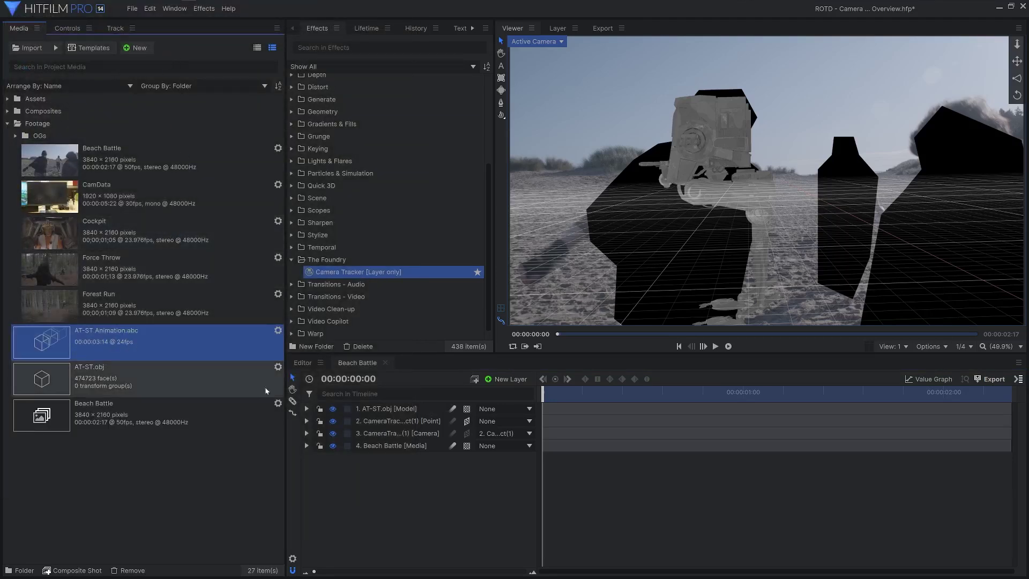
Step: Assign the imported AT-ST Animation.abc to the animations of AT-ST.obj within its model layer
{"action": "left_click", "coordinate": [306, 408]}
{"action": "left_click", "coordinate": [317, 459]}
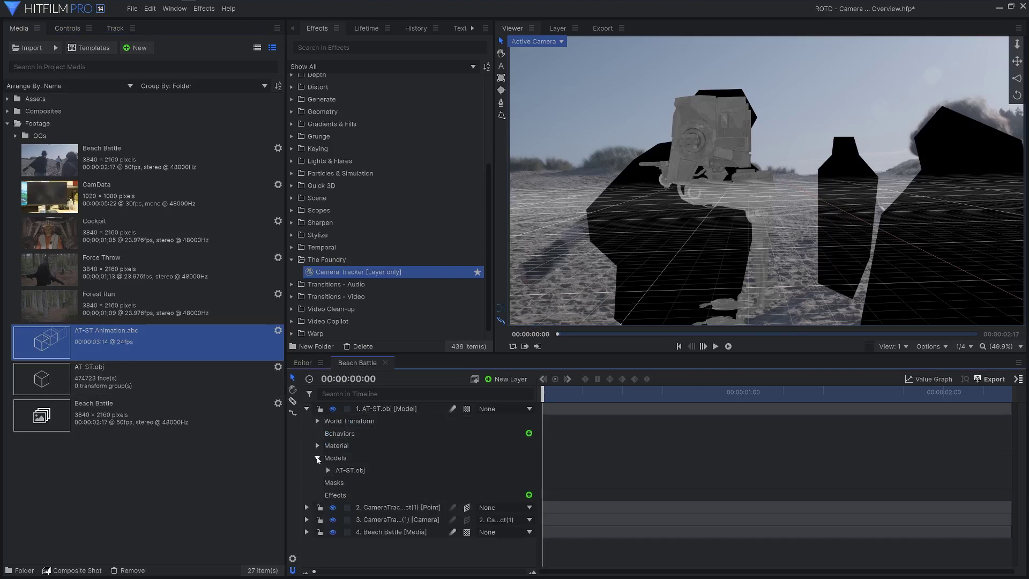
{"action": "left_click", "coordinate": [328, 470]}
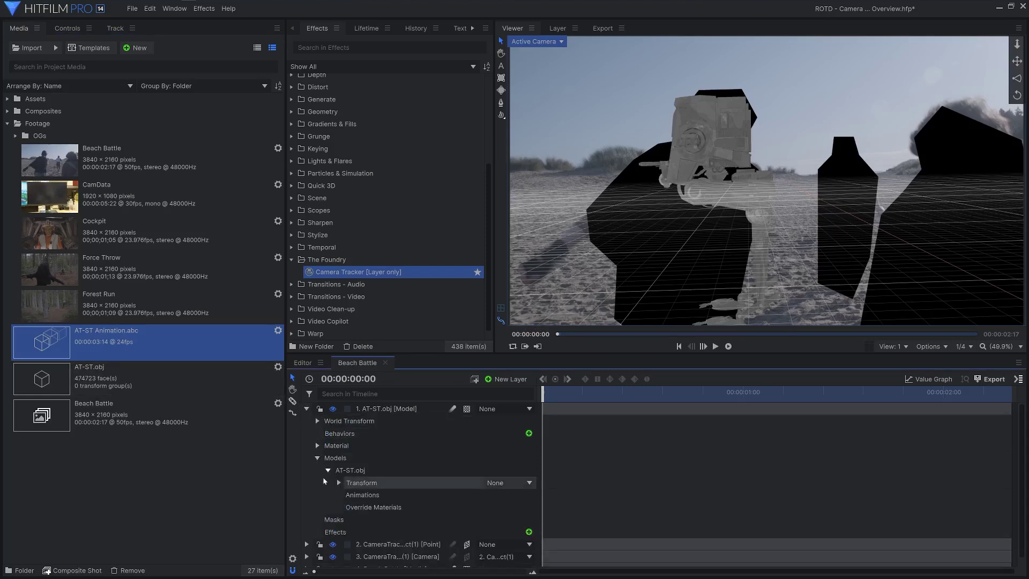
{"action": "left_click", "coordinate": [168, 343]}
{"action": "left_click_drag", "start_coordinate": [238, 393], "coordinate": [374, 497]}
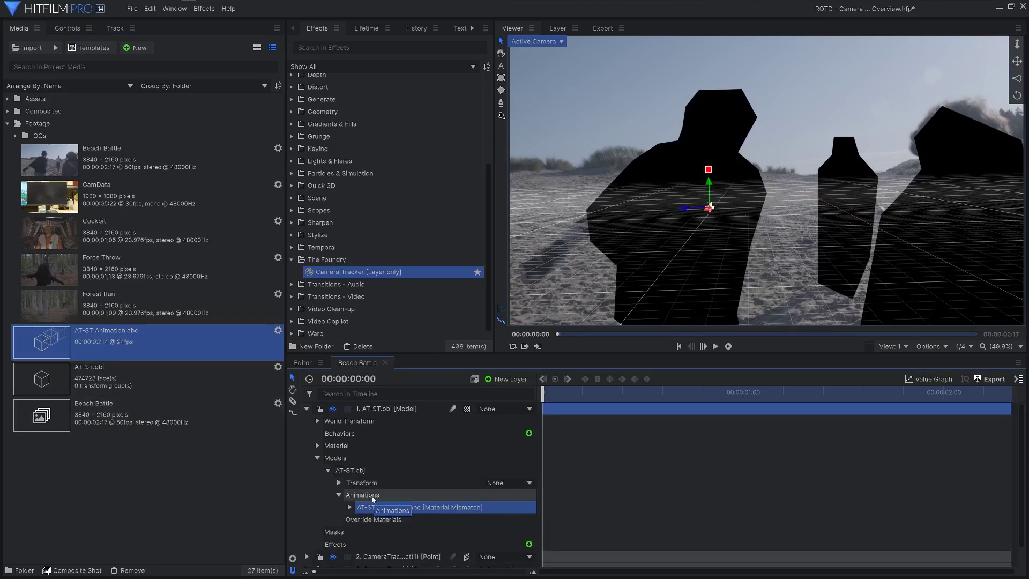
Step: Rotate the AT-ST model layer 94° around the Y axis and preview its walk up to 00:00:00:10
{"action": "left_click", "coordinate": [318, 458]}
{"action": "left_click", "coordinate": [317, 420]}
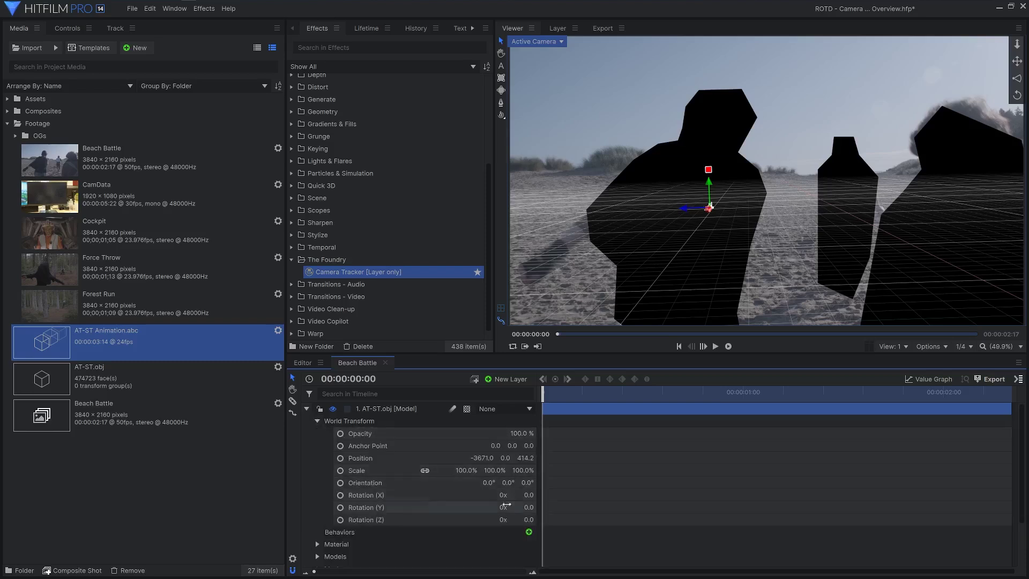
{"action": "left_click_drag", "start_coordinate": [525, 508], "coordinate": [514, 503]}
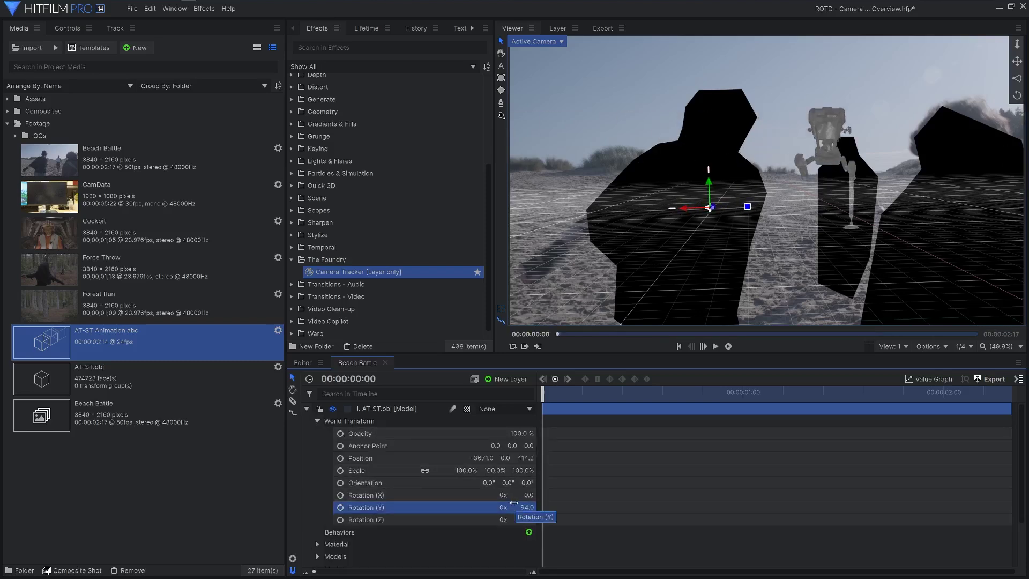
{"action": "left_click_drag", "start_coordinate": [643, 400], "coordinate": [582, 397]}
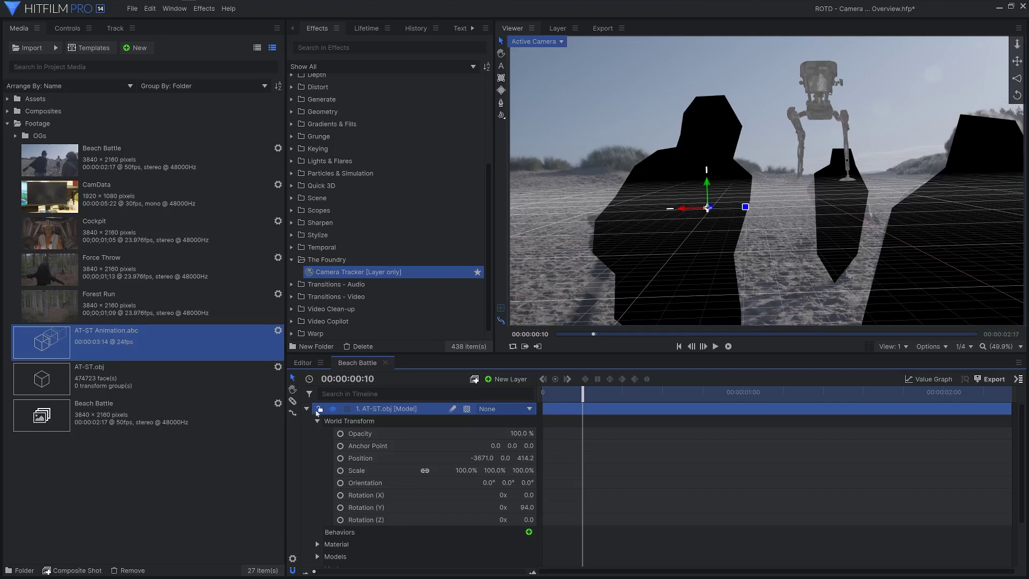
Step: Show the Beach Battle layer's Camera Tracker points at 00:00:02:16 and create a null object from a tracked sand point in the distance
{"action": "left_click", "coordinate": [307, 408]}
{"action": "left_click", "coordinate": [381, 446]}
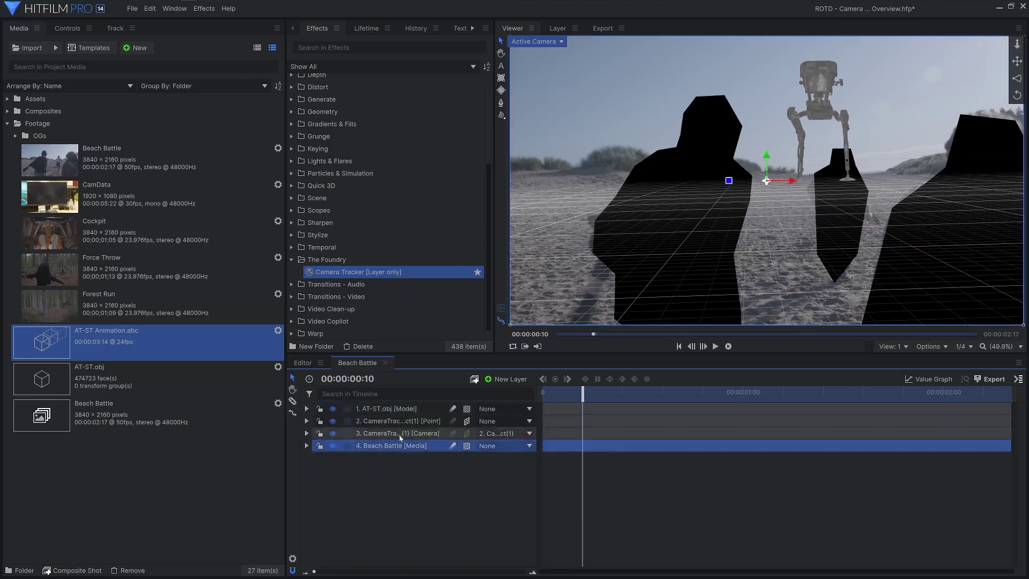
{"action": "left_click", "coordinate": [67, 29]}
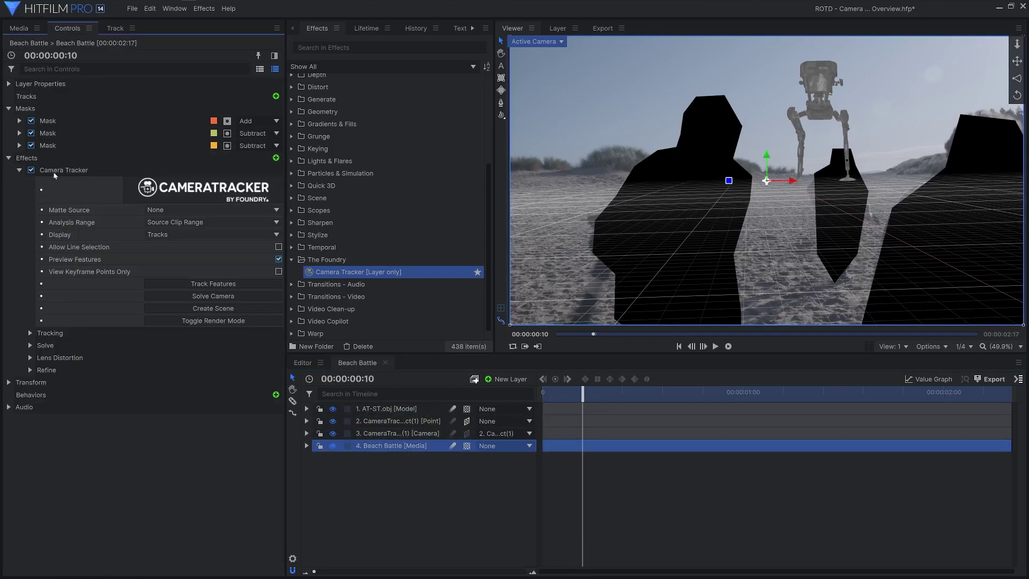
{"action": "left_click", "coordinate": [221, 172]}
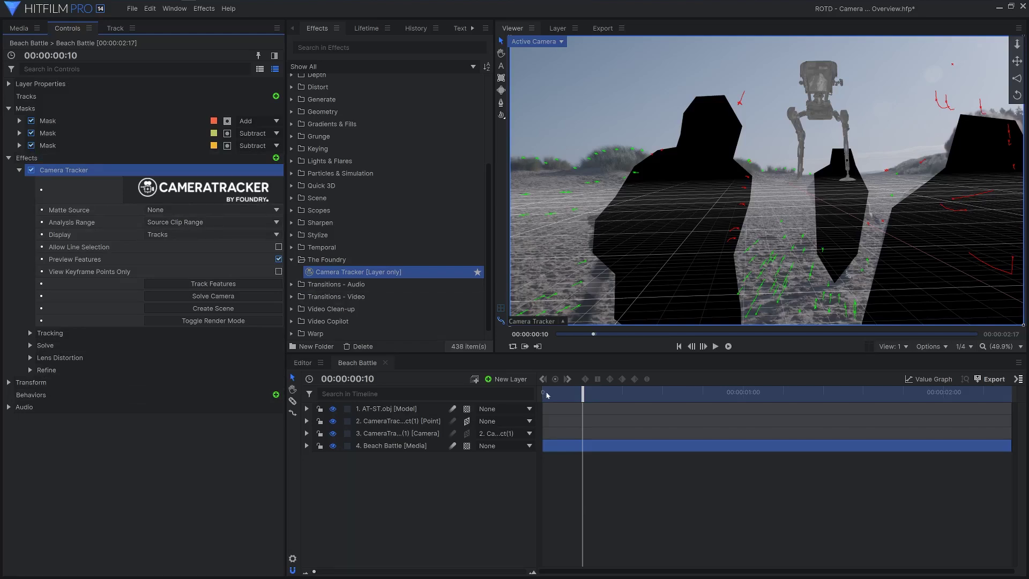
{"action": "left_click_drag", "start_coordinate": [586, 393], "coordinate": [1012, 398]}
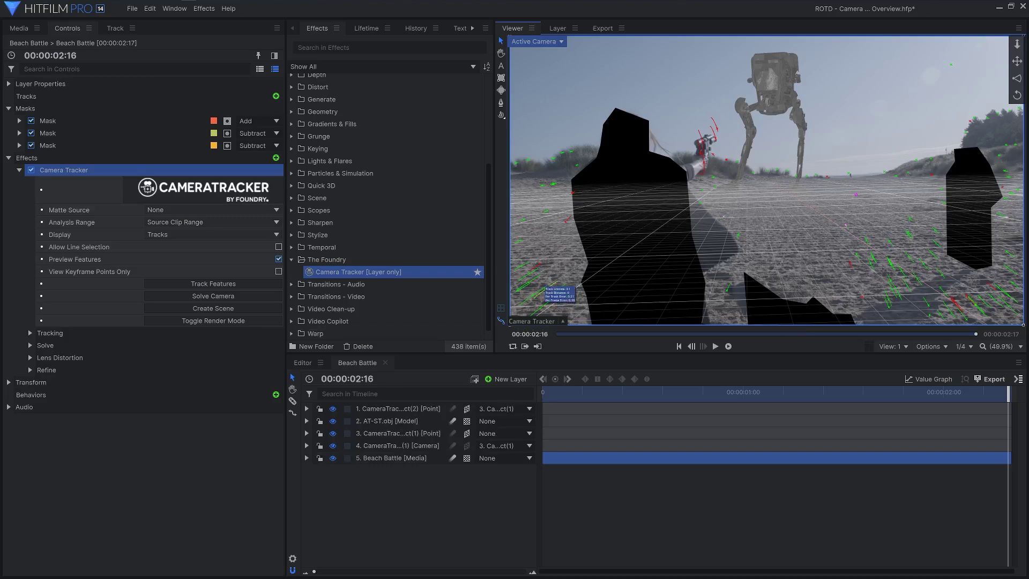
Step: Remove the parent from the new null point layer and rename it Position Marker
{"action": "left_click", "coordinate": [436, 410]}
{"action": "left_click", "coordinate": [507, 411]}
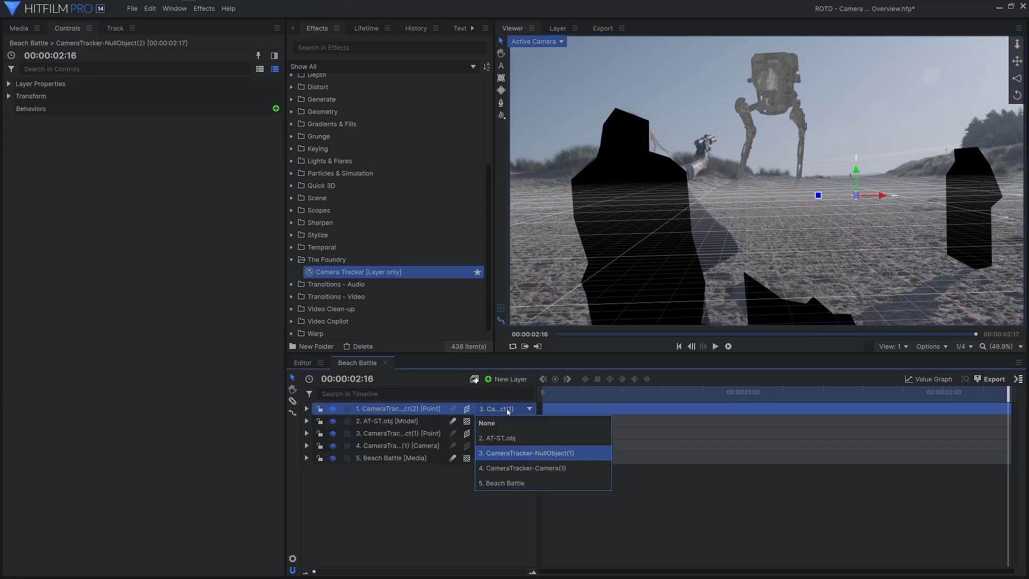
{"action": "left_click", "coordinate": [507, 423]}
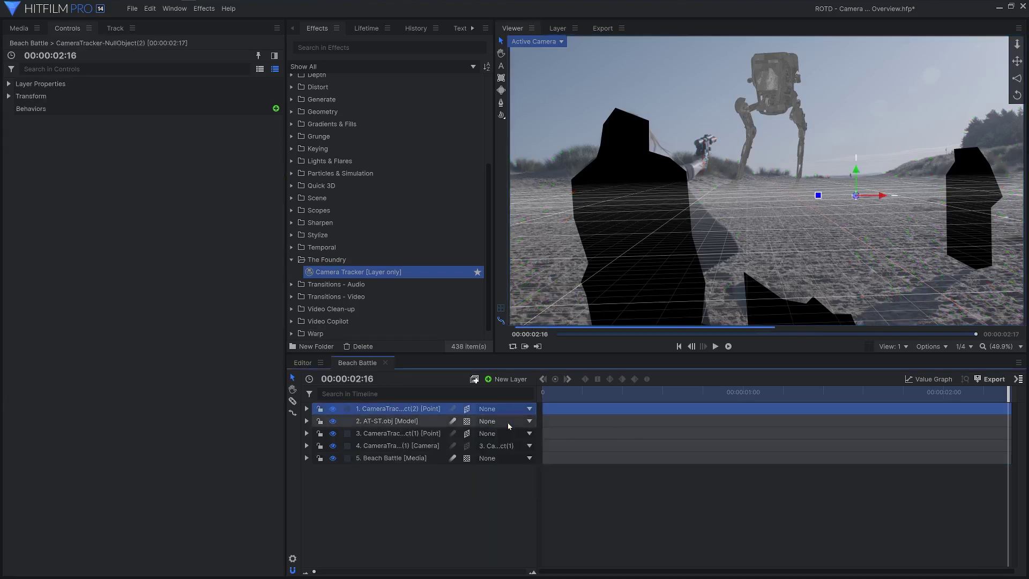
{"action": "double_click", "coordinate": [412, 410]}
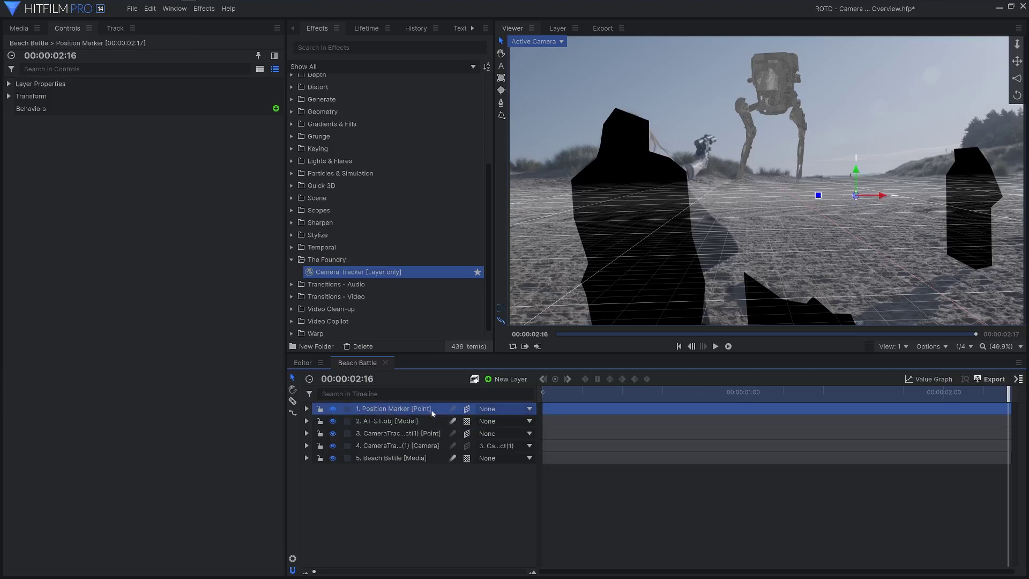
Step: Paste only the Position Marker's position attribute onto the AT-ST model layer, leaving out rotation
{"action": "left_click", "coordinate": [433, 423]}
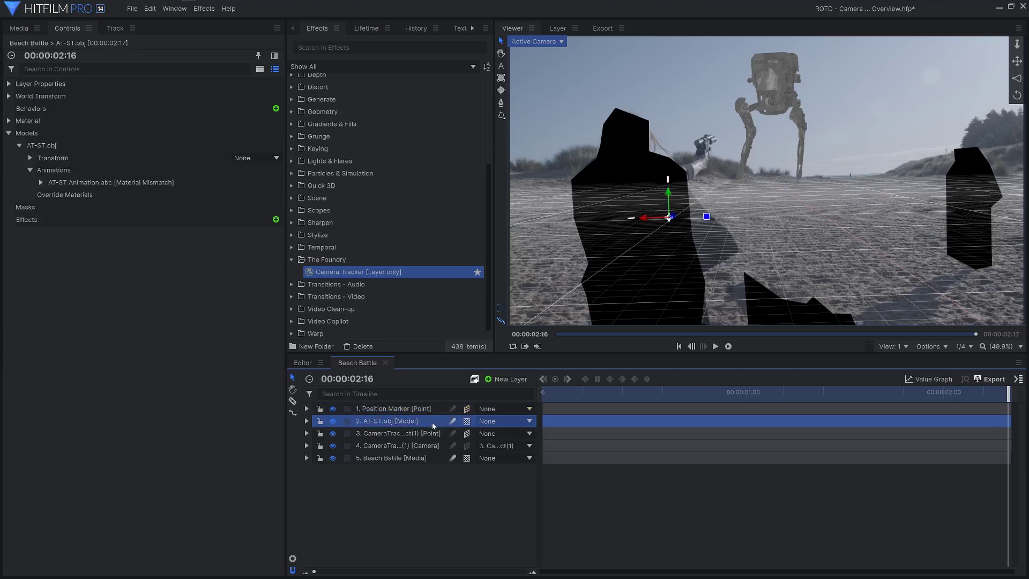
{"action": "key", "text": "ctrl+alt+v"}
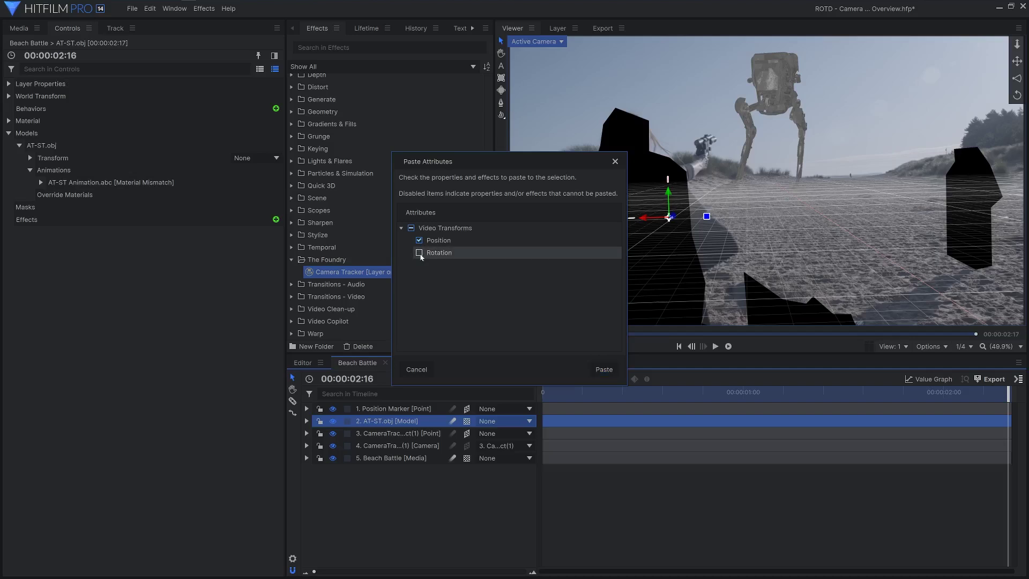
{"action": "left_click", "coordinate": [604, 369]}
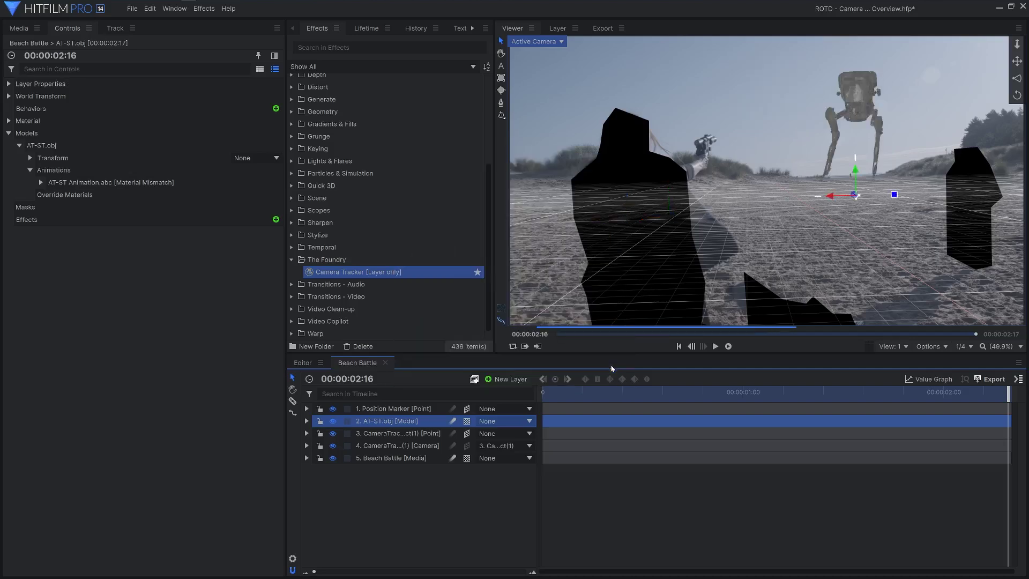
Step: Switch to the four-view layout and examine the AT-ST's placement and walk at several points along the timeline
{"action": "left_click", "coordinate": [906, 347]}
{"action": "left_click", "coordinate": [911, 397]}
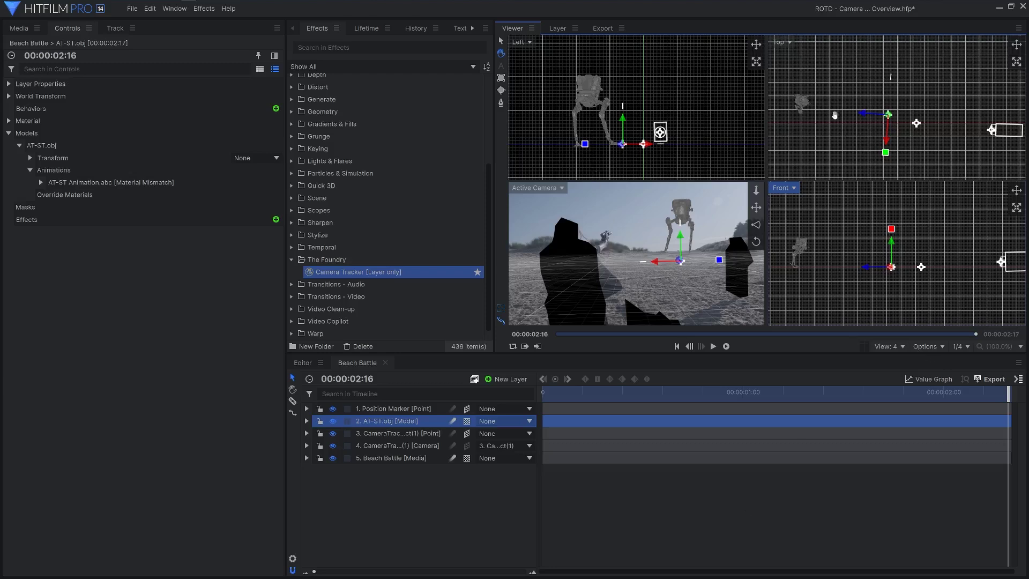
{"action": "left_click", "coordinate": [716, 394]}
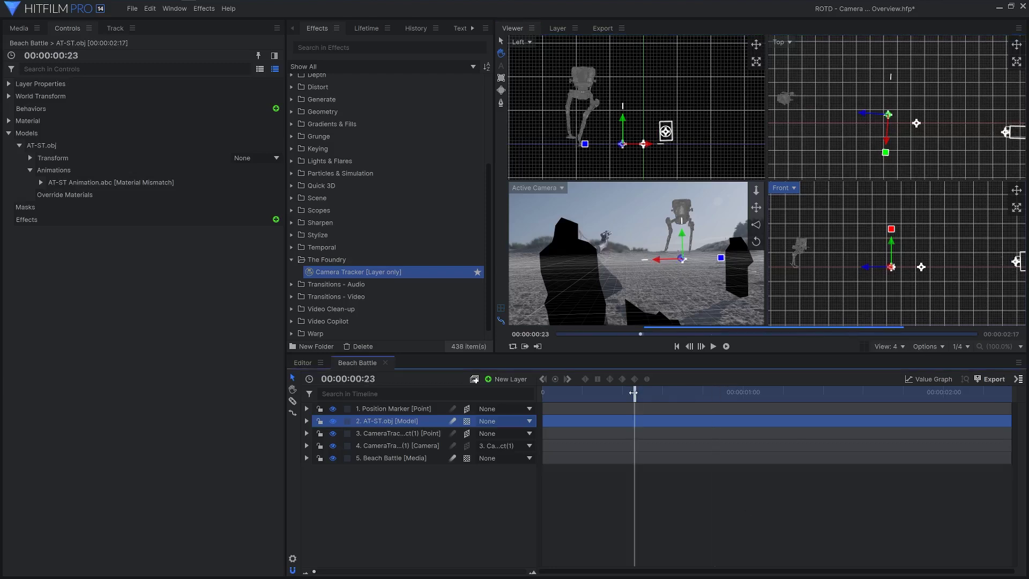
{"action": "left_click", "coordinate": [598, 396]}
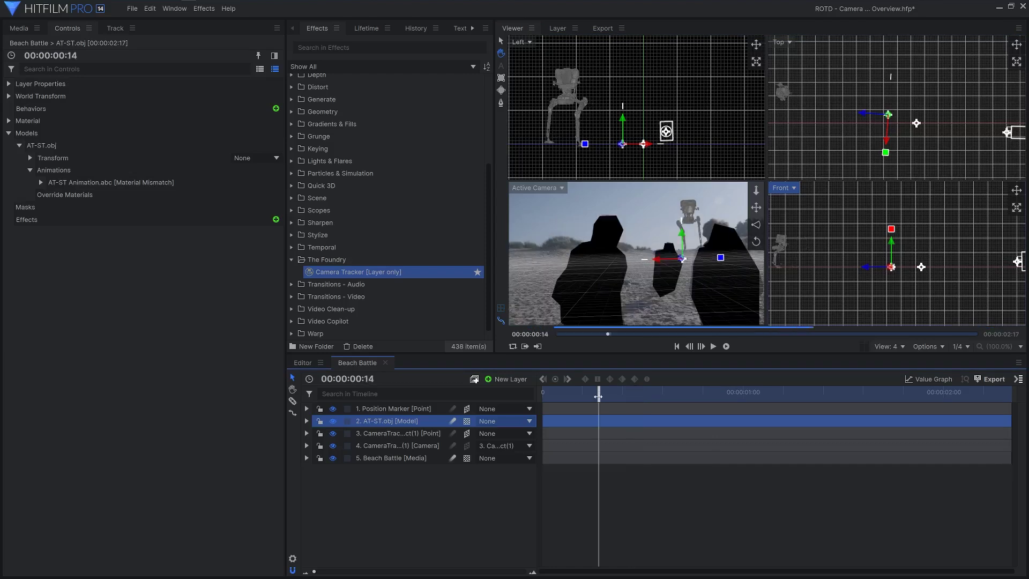
{"action": "left_click", "coordinate": [667, 397]}
{"action": "left_click", "coordinate": [724, 396]}
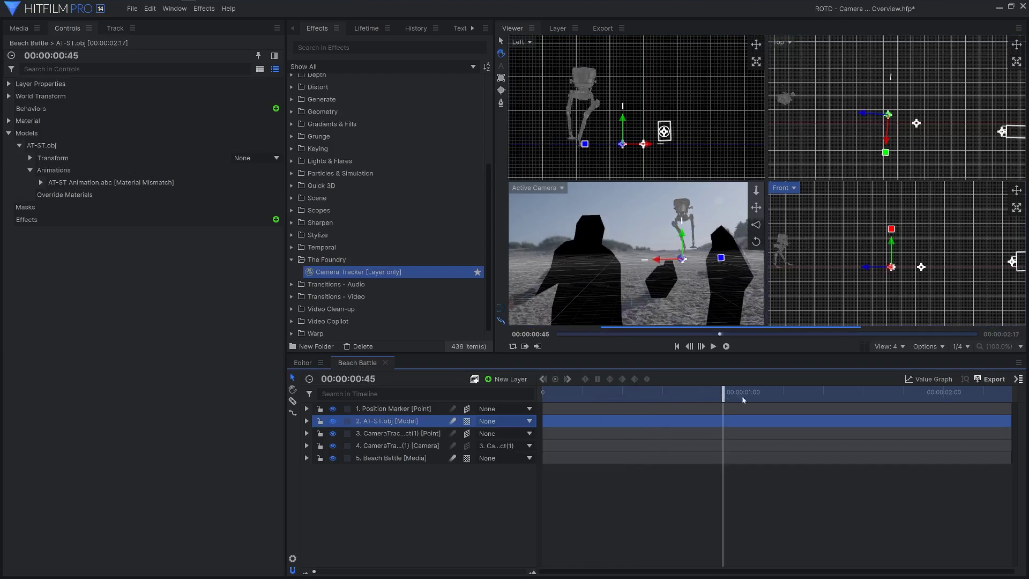
{"action": "left_click", "coordinate": [759, 396]}
{"action": "left_click", "coordinate": [827, 394]}
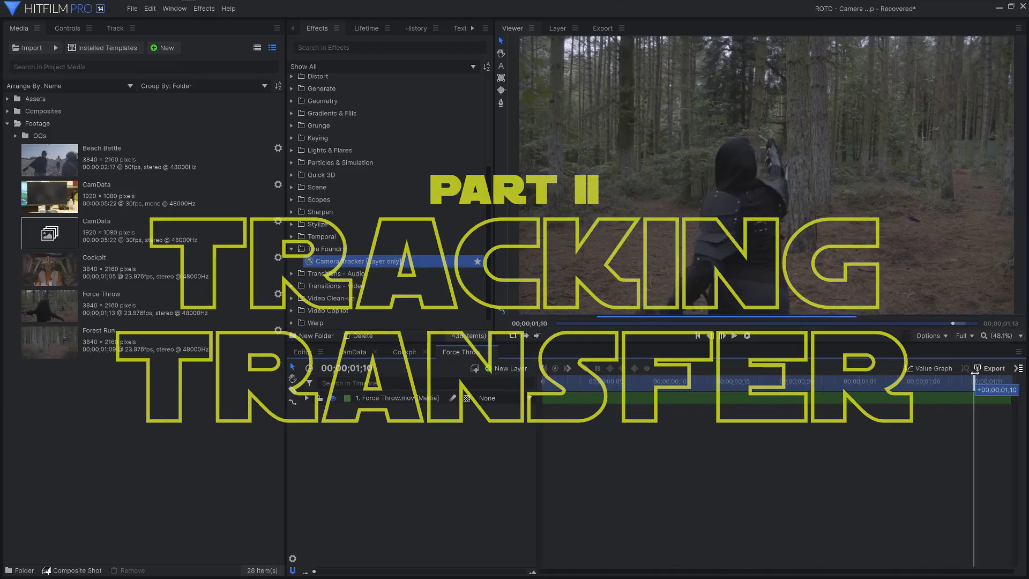
Step: Apply Camera Tracker to the CamData clip in its composite, track the features, solve the camera and create the scene
{"action": "mouse_move", "coordinate": [544, 382]}
{"action": "left_mouse_down"}
{"action": "mouse_move", "coordinate": [1006, 381]}
{"action": "mouse_move", "coordinate": [537, 381]}
{"action": "left_mouse_up"}
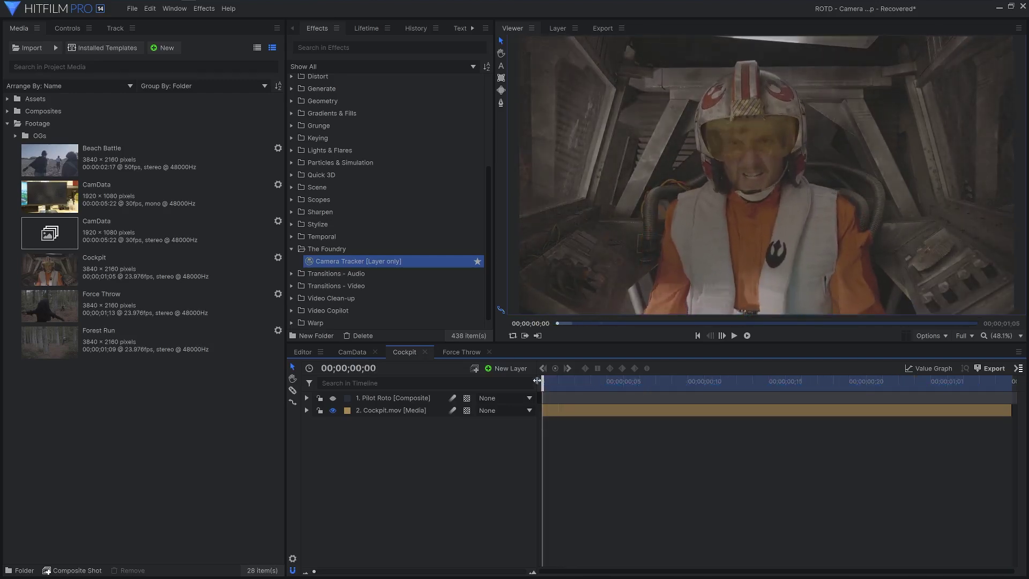
{"action": "left_click", "coordinate": [355, 353]}
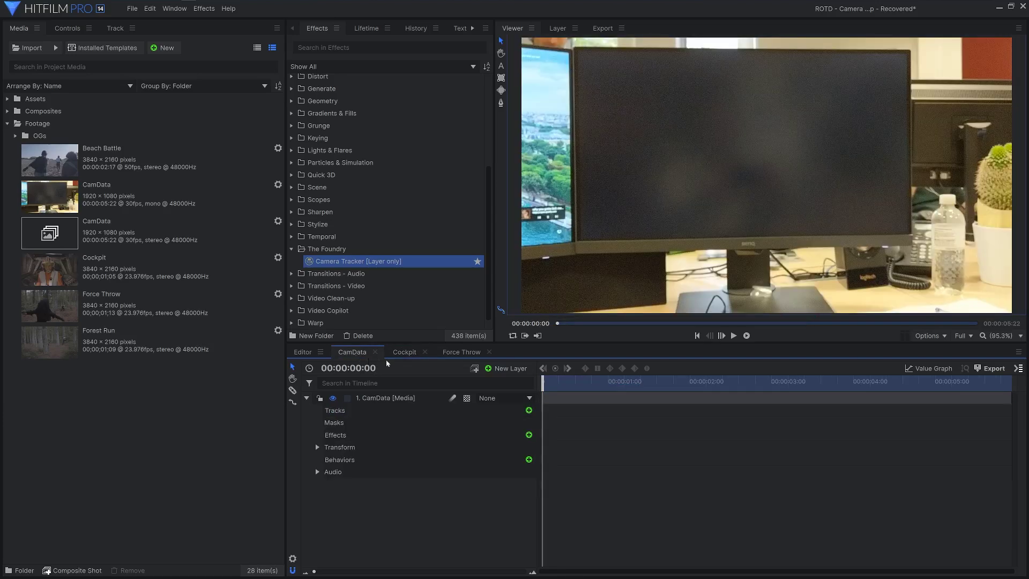
{"action": "left_click_drag", "start_coordinate": [547, 382], "coordinate": [531, 410]}
{"action": "left_click_drag", "start_coordinate": [373, 269], "coordinate": [378, 399]}
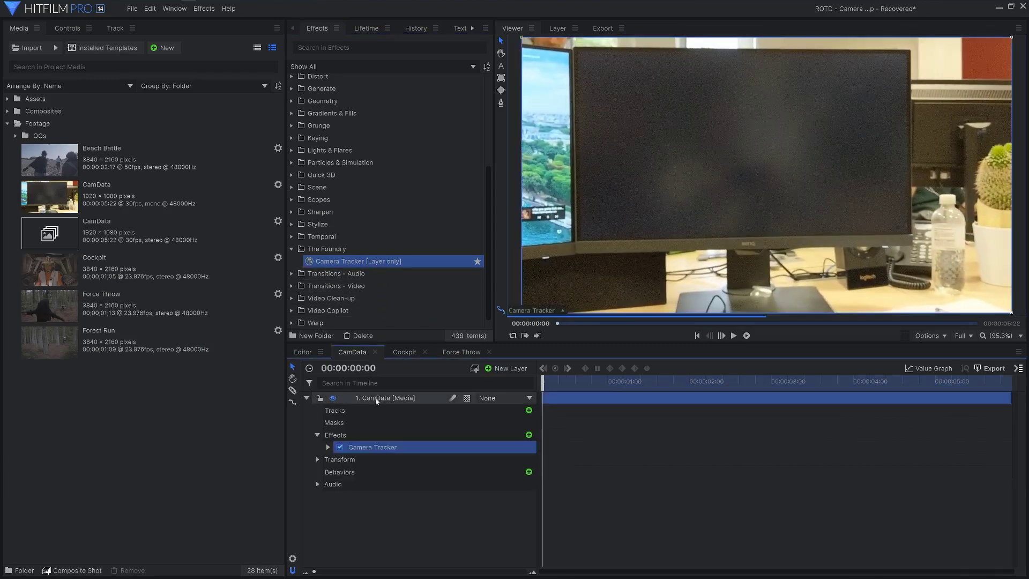
{"action": "left_click", "coordinate": [457, 510]}
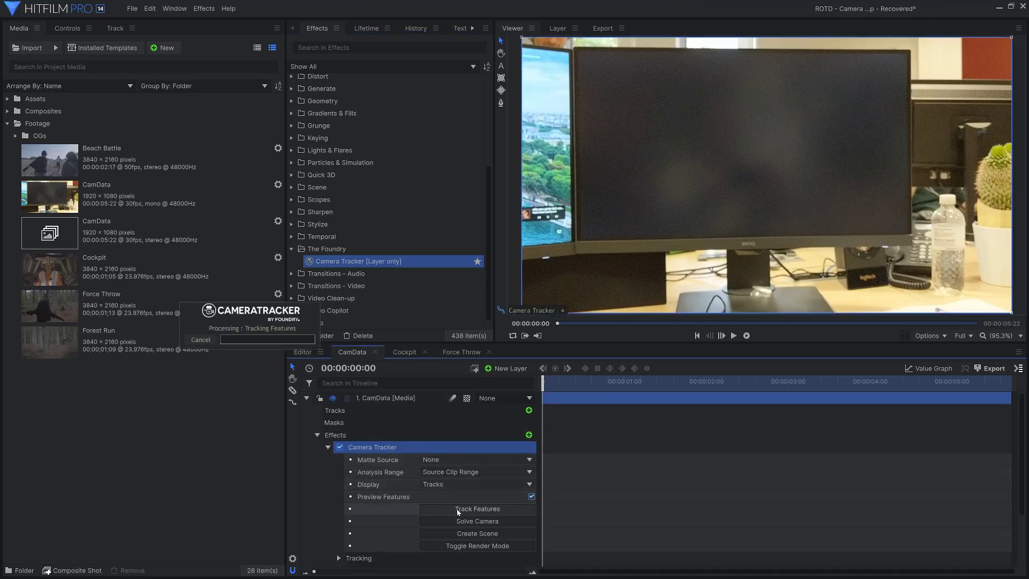
{"action": "left_click", "coordinate": [460, 534]}
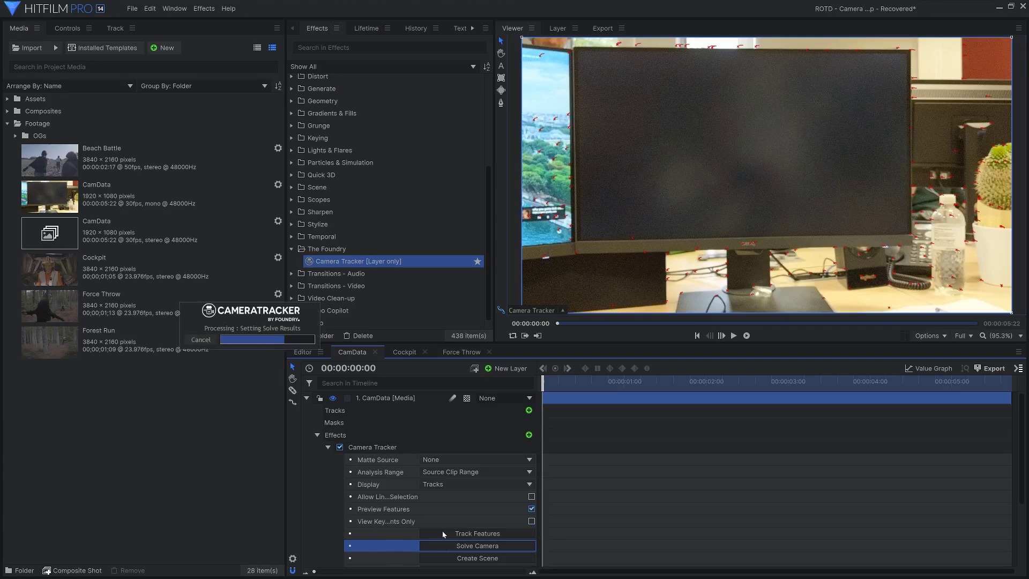
{"action": "left_click", "coordinate": [452, 558]}
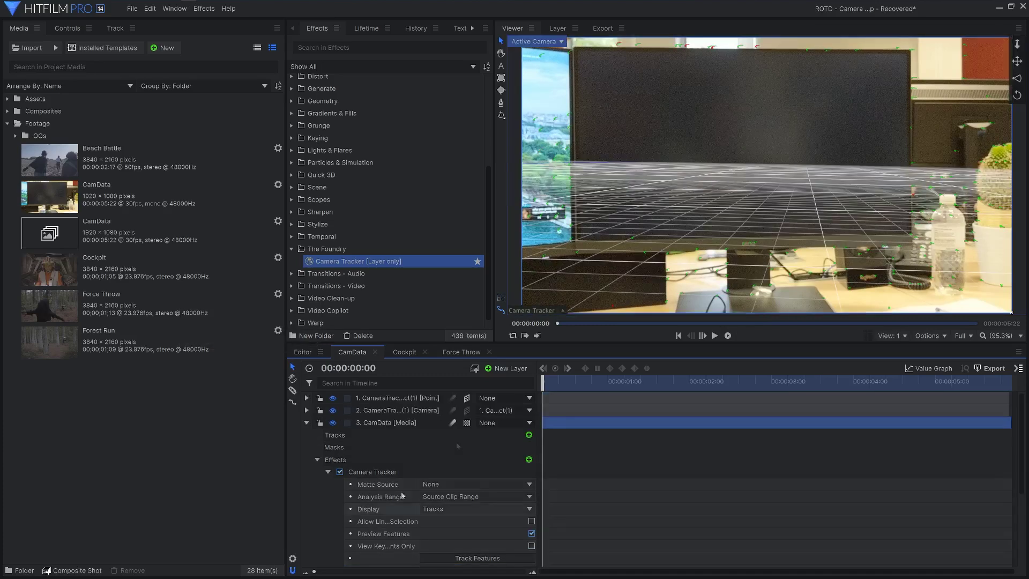
Step: Add the Cockpit clip as the top layer of the CamData composite and make it a 3D plane
{"action": "left_click", "coordinate": [106, 271]}
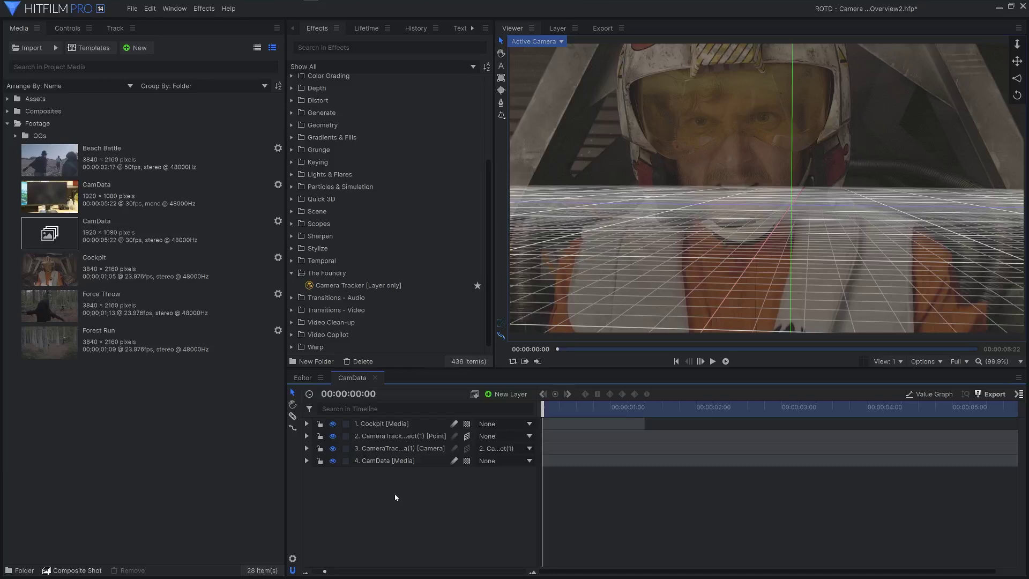
{"action": "left_click", "coordinate": [467, 424]}
{"action": "left_click", "coordinate": [479, 450]}
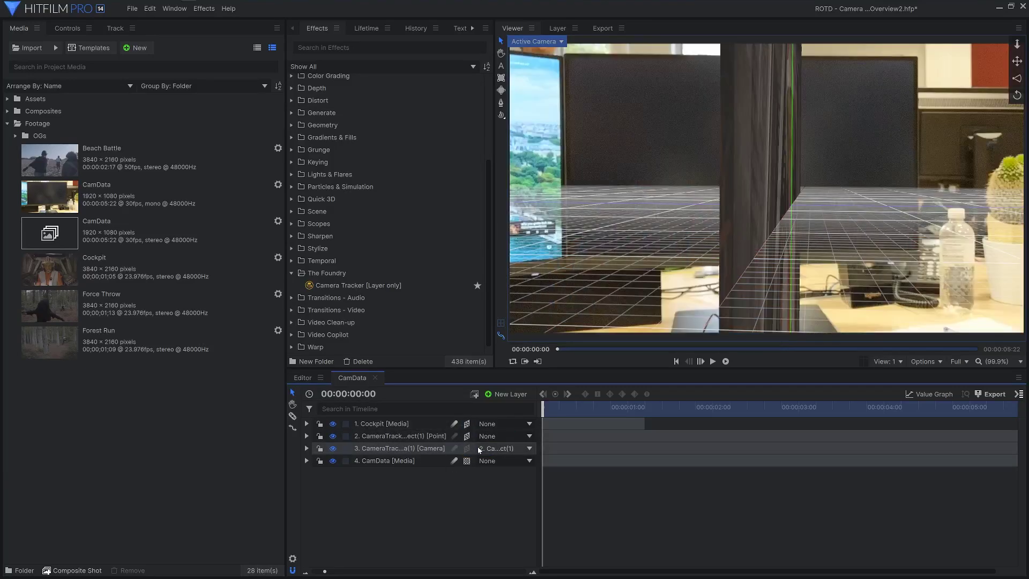
Step: Open the Cockpit layer's transform properties and examine its rotation settings
{"action": "left_click", "coordinate": [307, 424]}
{"action": "left_click", "coordinate": [317, 473]}
{"action": "left_click", "coordinate": [366, 560]}
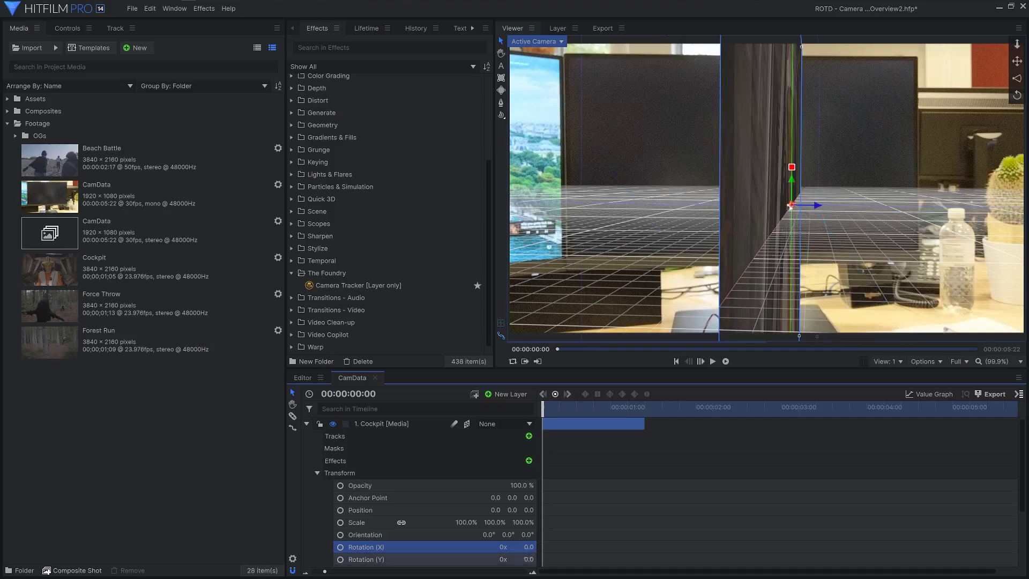
{"action": "left_click", "coordinate": [307, 424]}
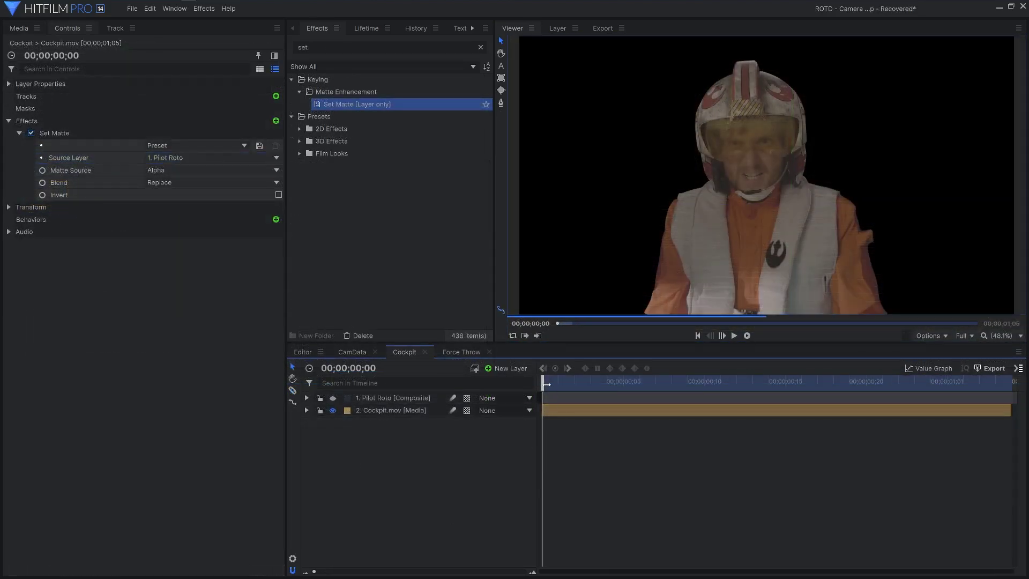
Step: Position the Cockpit composite layer in the CamData shot and review its transferred camera movement along the timeline
{"action": "left_click_drag", "start_coordinate": [546, 384], "coordinate": [770, 385]}
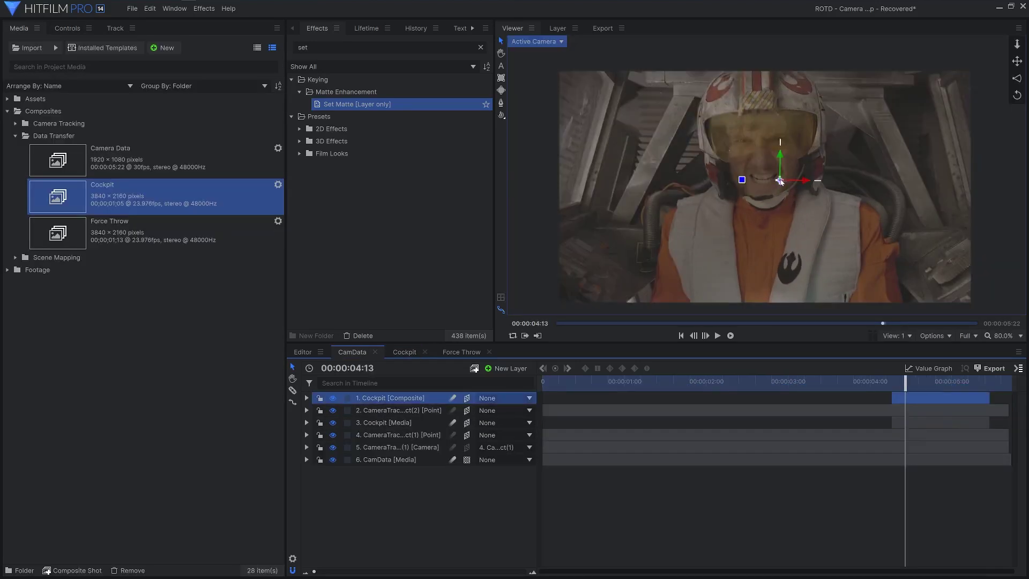
{"action": "left_click", "coordinate": [781, 182]}
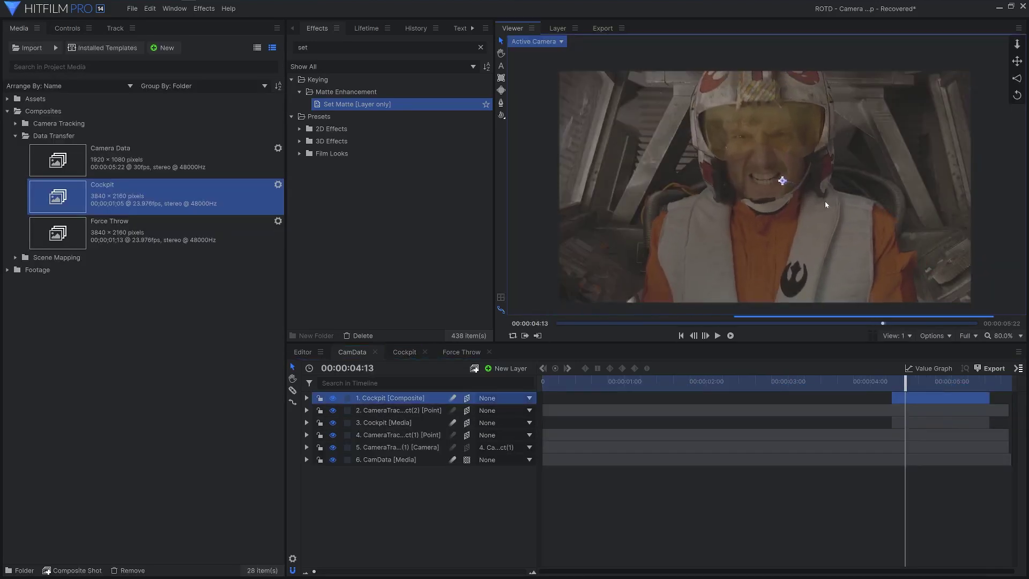
{"action": "left_click", "coordinate": [869, 509]}
{"action": "left_click_drag", "start_coordinate": [906, 382], "coordinate": [977, 407]}
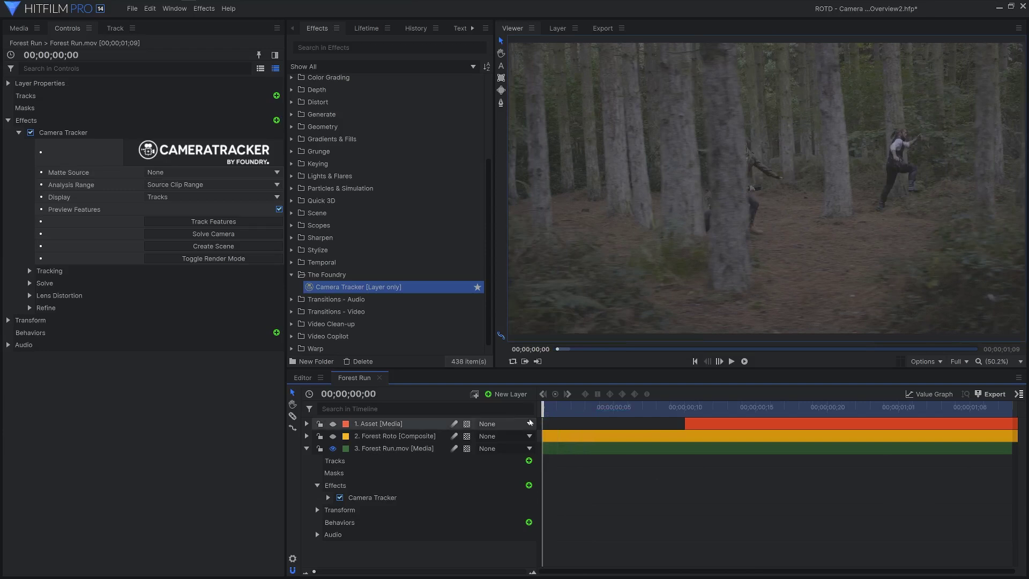
Step: Track the Forest Run clip's features with its Camera Tracker effect, solve the camera and create the scene
{"action": "left_click", "coordinate": [82, 135]}
{"action": "left_click", "coordinate": [199, 222]}
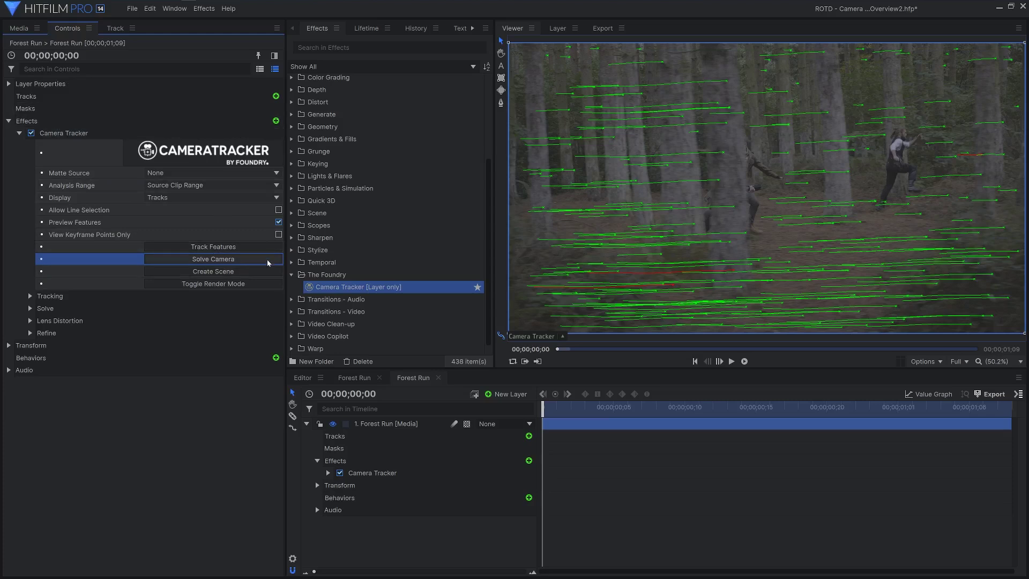
{"action": "left_click", "coordinate": [213, 271]}
{"action": "left_click_drag", "start_coordinate": [655, 405], "coordinate": [543, 406]}
Step: Create null objects from tracking points on the tree trunks in the Forest Run shot
{"action": "mouse_move", "coordinate": [725, 154]}
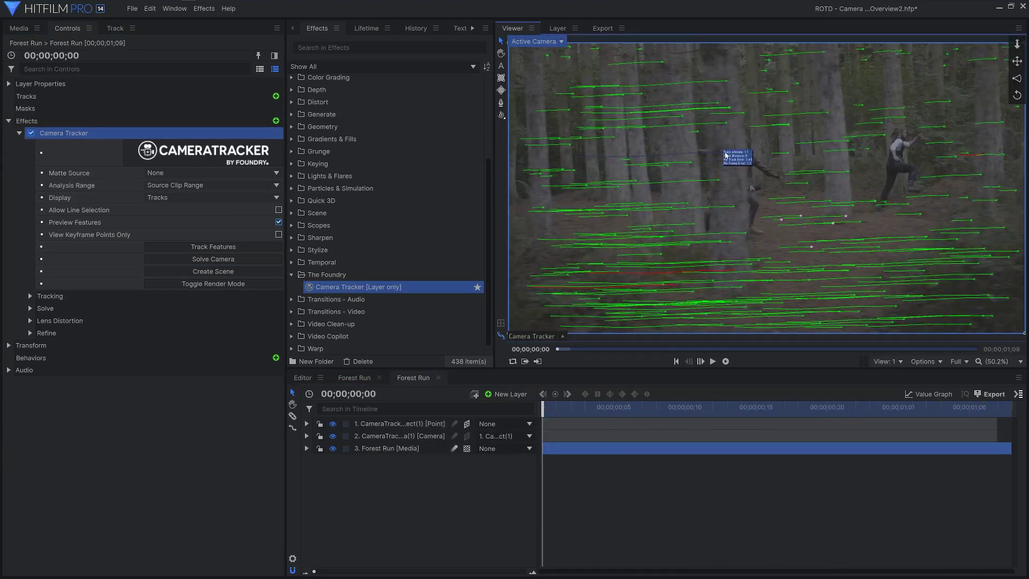
{"action": "left_click", "coordinate": [725, 154]}
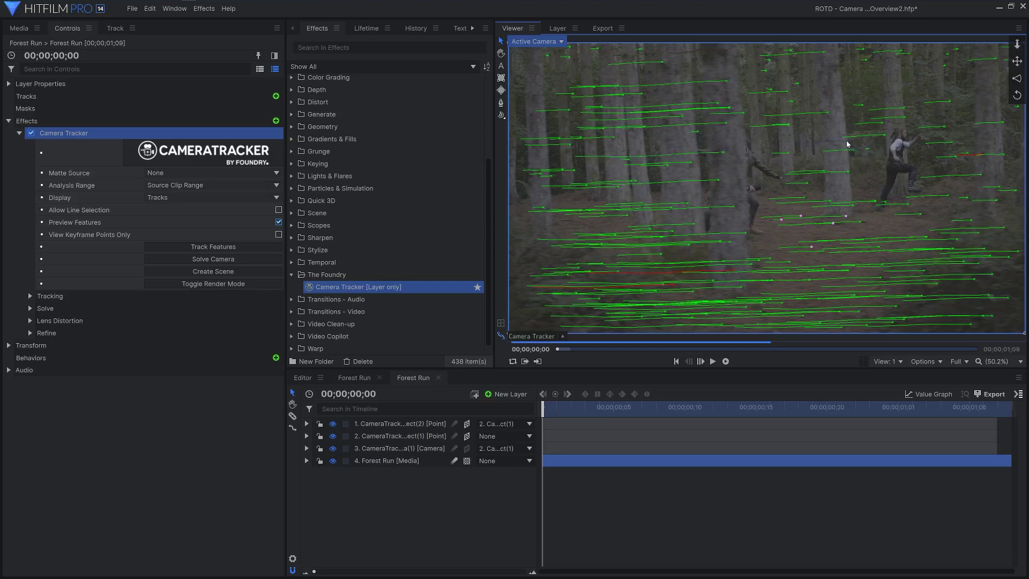
{"action": "left_click", "coordinate": [839, 118]}
{"action": "left_click", "coordinate": [902, 111]}
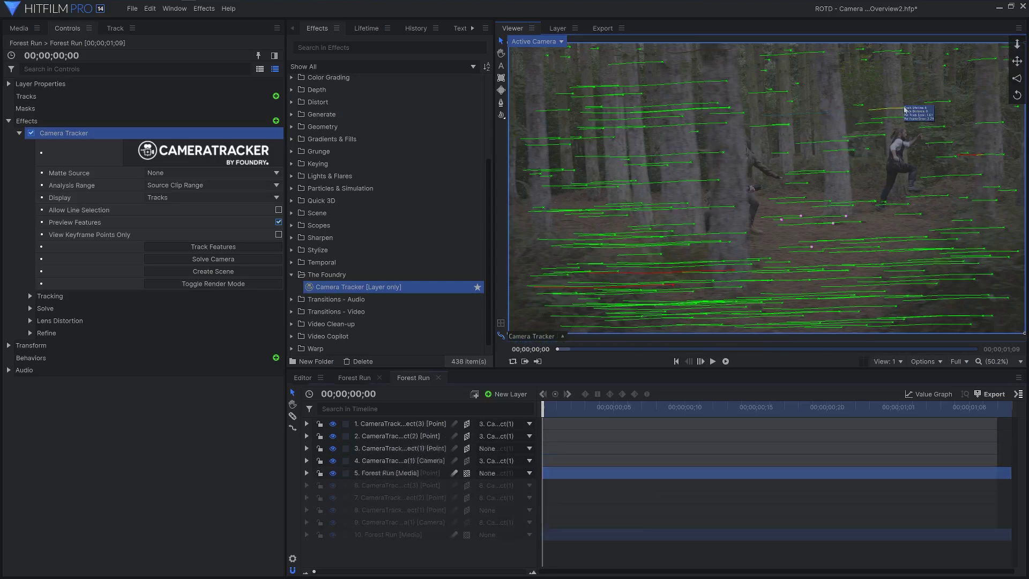
Step: Show two views including Top, and copy only the position of the foreground tree's null object to the Asset layer
{"action": "left_click", "coordinate": [900, 363]}
{"action": "left_click", "coordinate": [899, 386]}
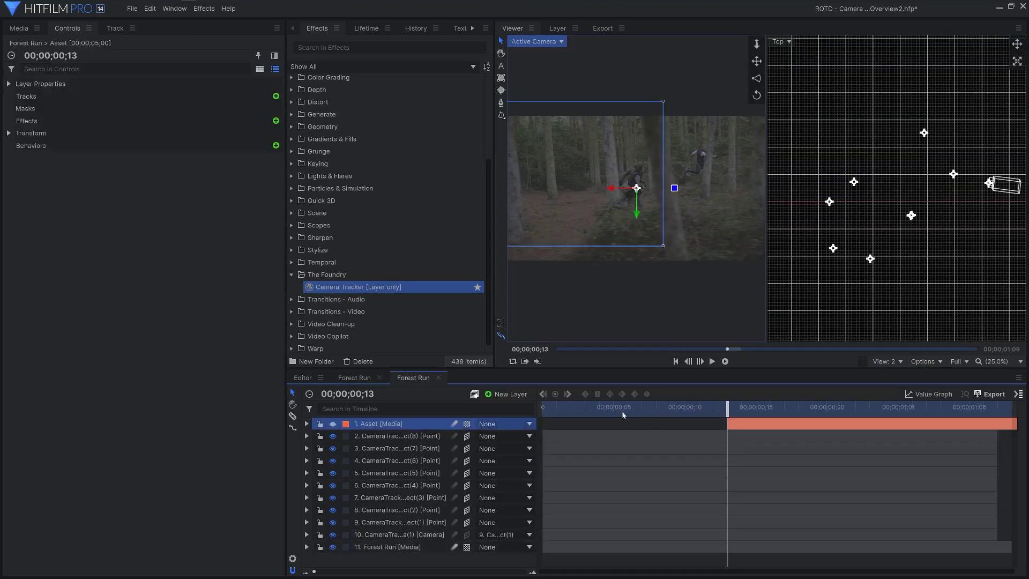
{"action": "left_click", "coordinate": [954, 176]}
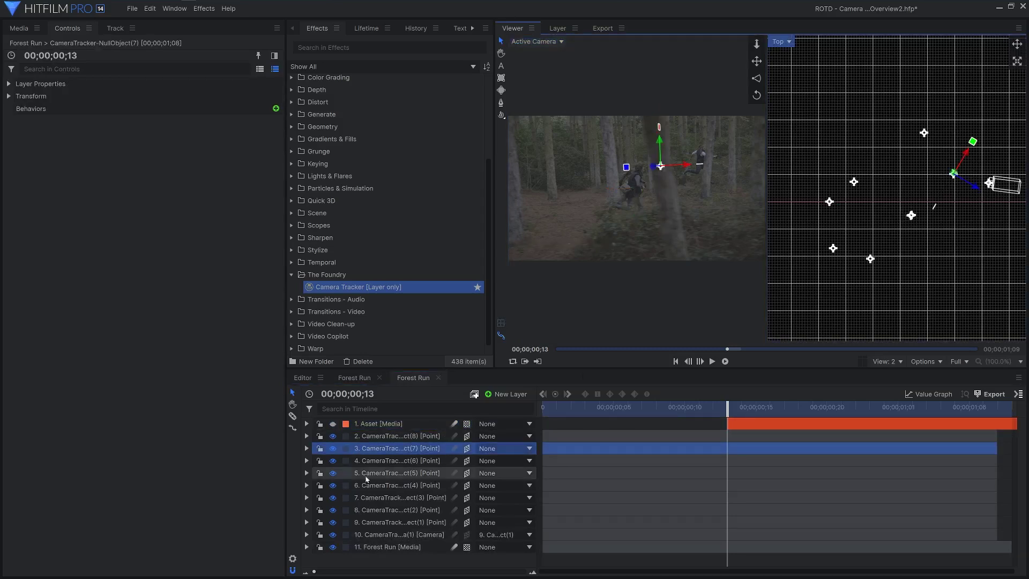
{"action": "left_click", "coordinate": [396, 424]}
{"action": "key", "text": "ctrl+alt+v"}
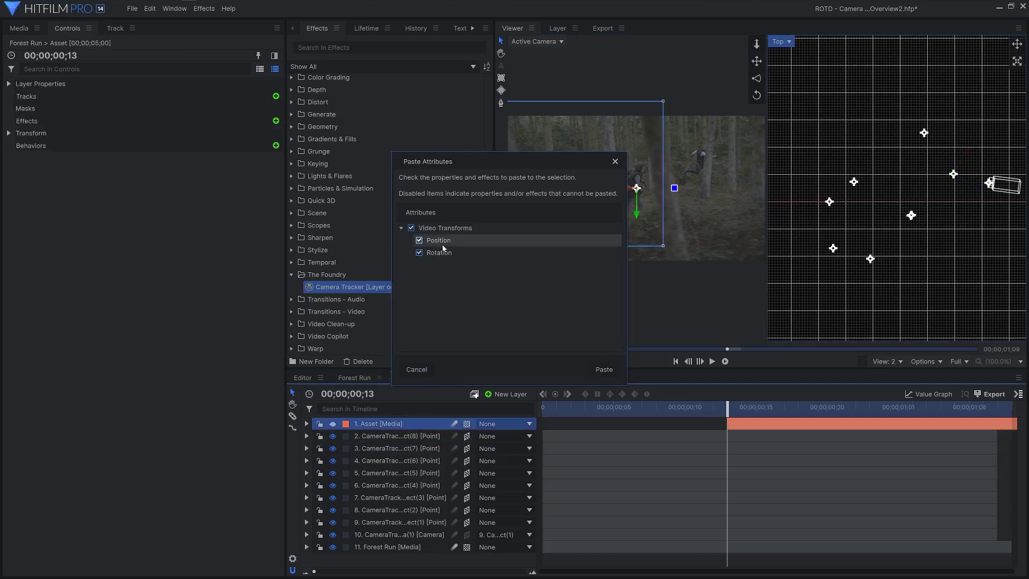
{"action": "left_click", "coordinate": [422, 255]}
{"action": "left_click", "coordinate": [604, 370]}
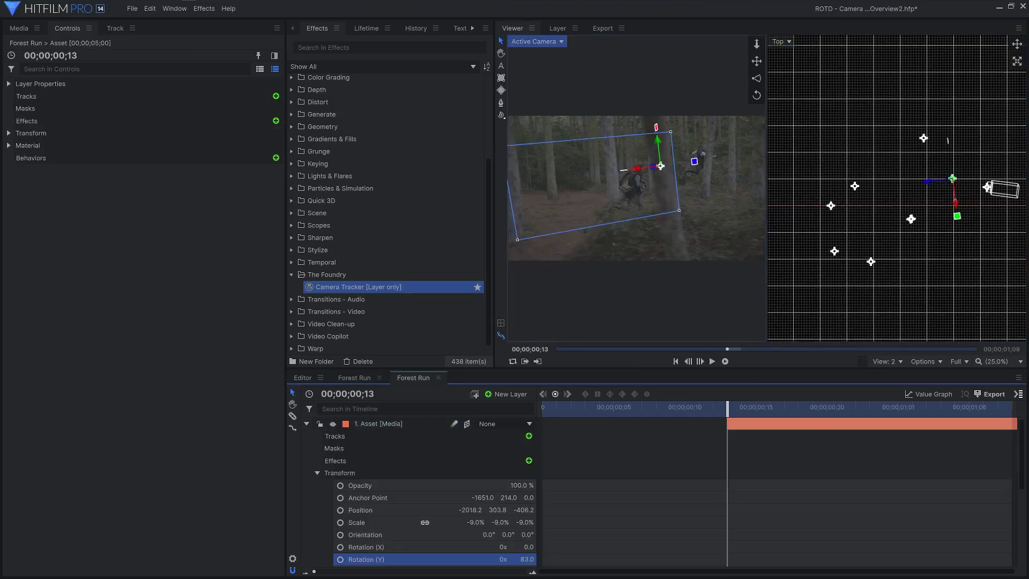
Step: Examine the Asset layer's placement against the camera movement at several points along the Forest Run timeline
{"action": "left_click", "coordinate": [373, 424]}
{"action": "left_click_drag", "start_coordinate": [728, 409], "coordinate": [700, 410]}
{"action": "left_click_drag", "start_coordinate": [729, 424], "coordinate": [798, 409]}
{"action": "left_click", "coordinate": [781, 504]}
{"action": "left_click", "coordinate": [680, 410]}
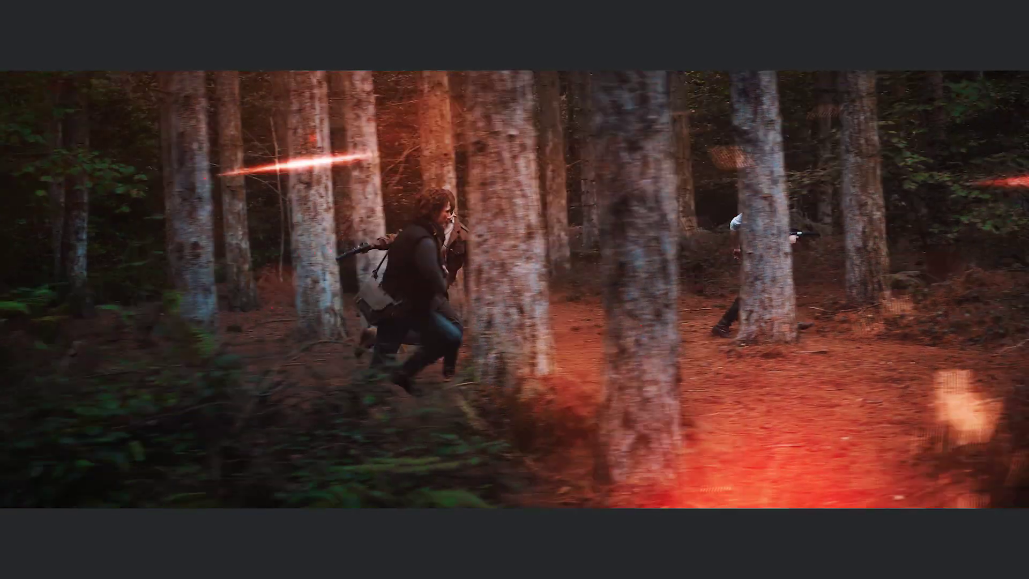